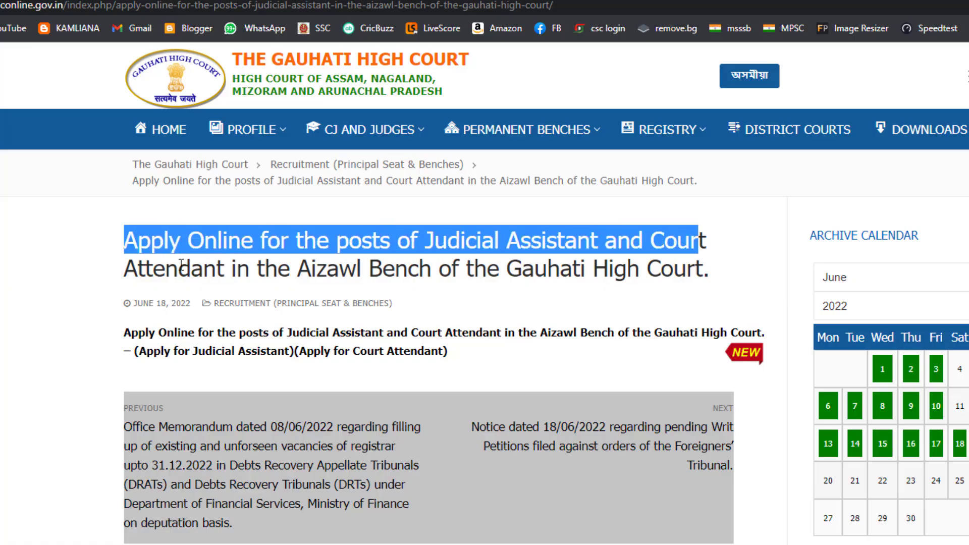
- Open the Judicial Assistant application page, then return to the Apply Online article
left_click_drag(149, 268, 600, 290)
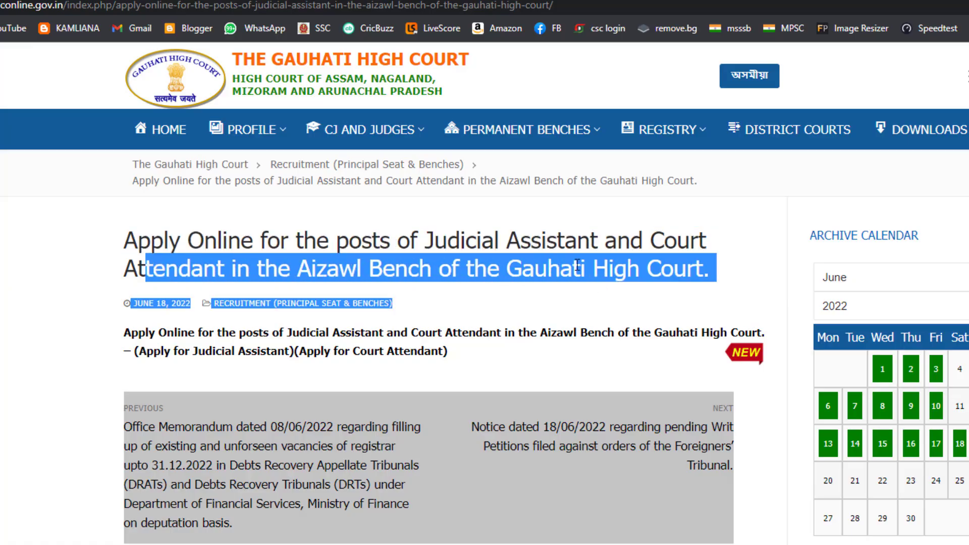
left_click(577, 263)
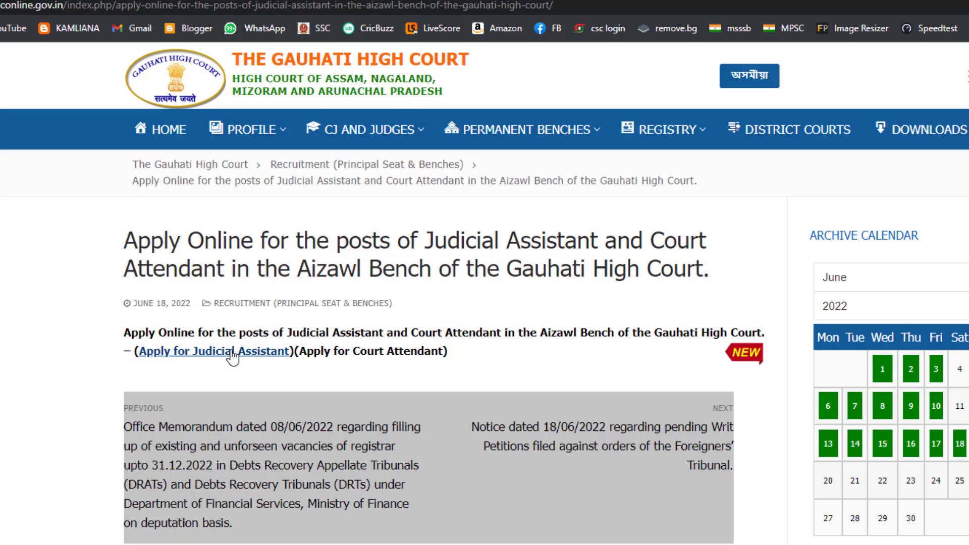
left_click(232, 352)
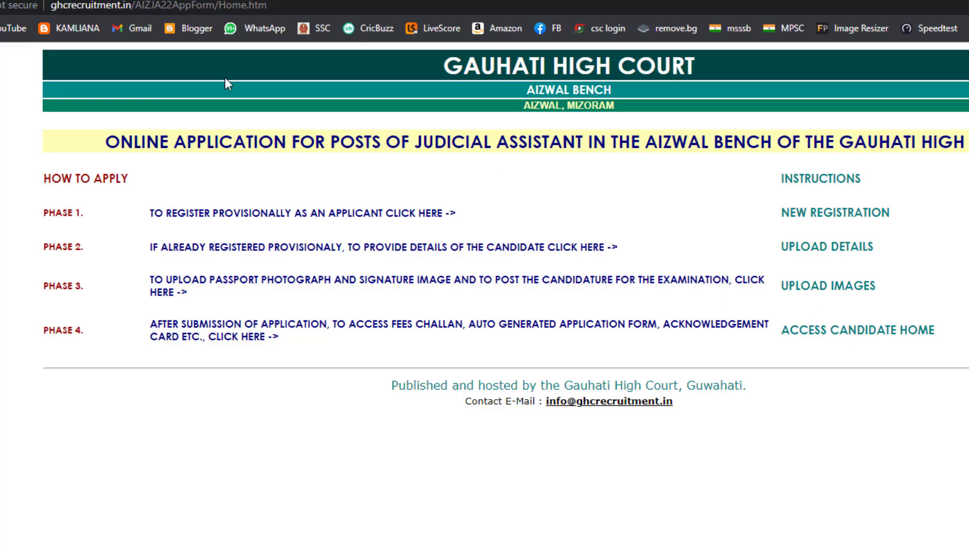
key("ctrl+shift+Tab")
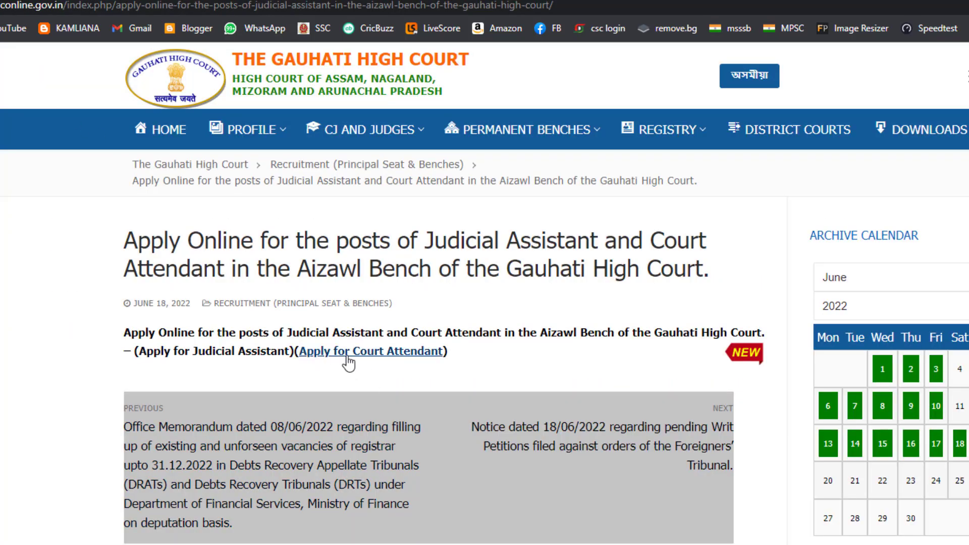
- Open the Court Attendant application page, go back once, and open it again
left_click(382, 356)
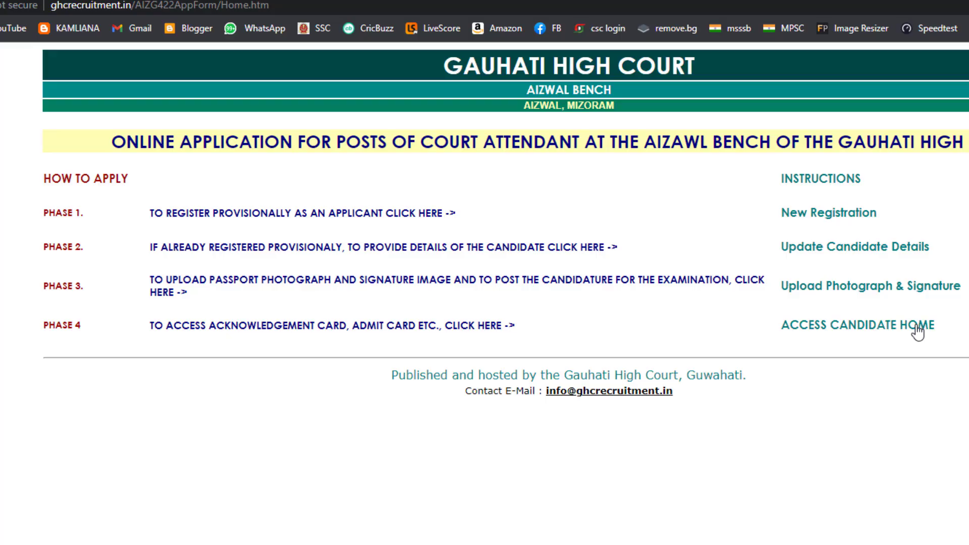
key("alt+Left")
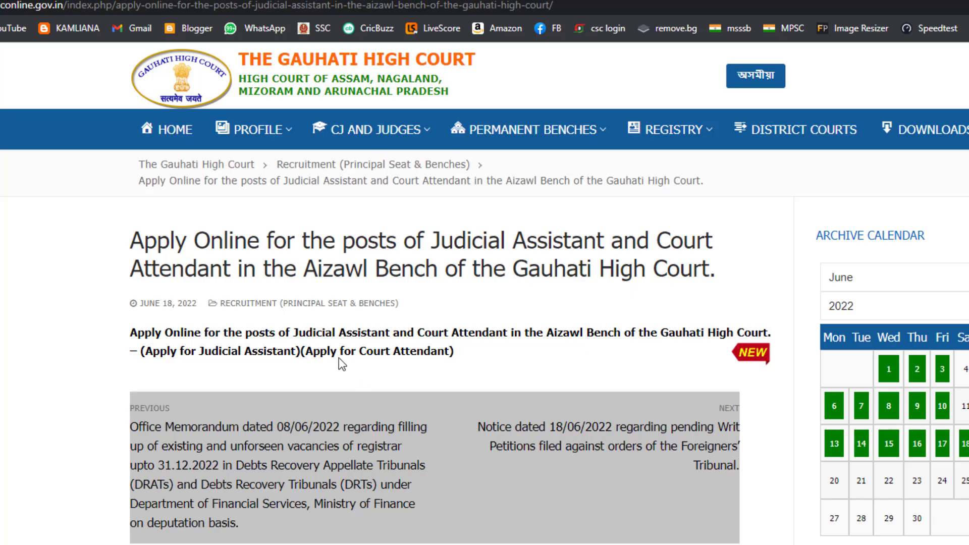
left_click(391, 353)
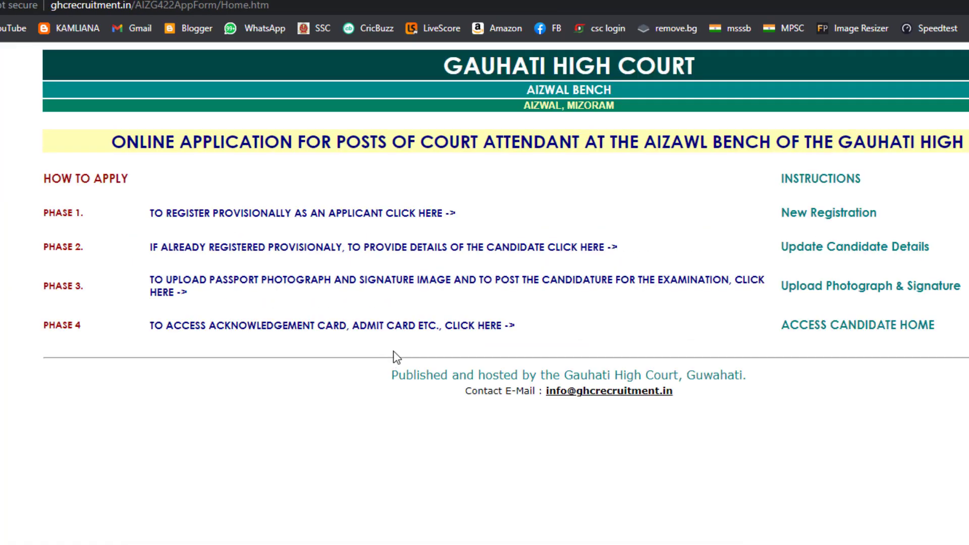
- Start a new applicant registration and enter the candidate's name
left_click(832, 216)
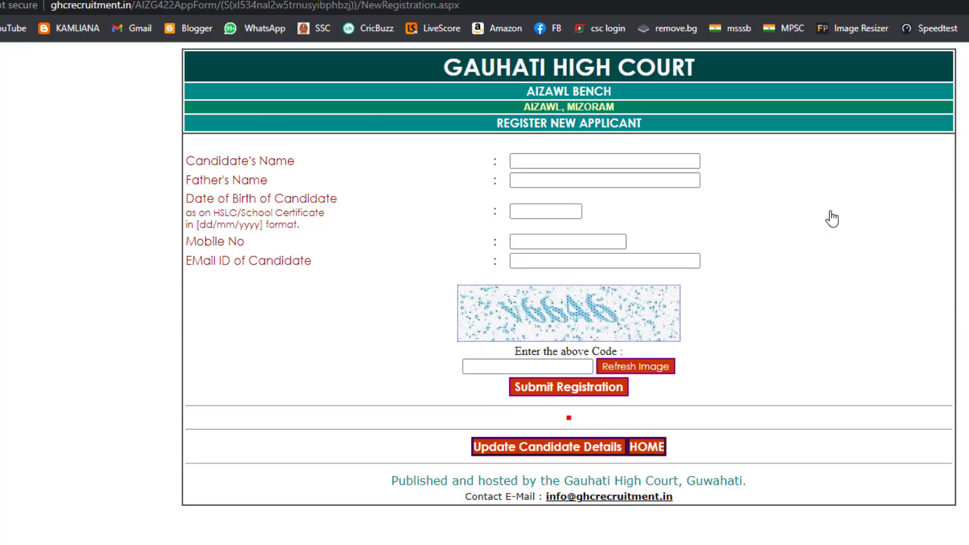
left_click(520, 166)
left_click_drag(183, 161, 210, 190)
left_click(289, 206)
left_click(540, 167)
left_click(540, 167)
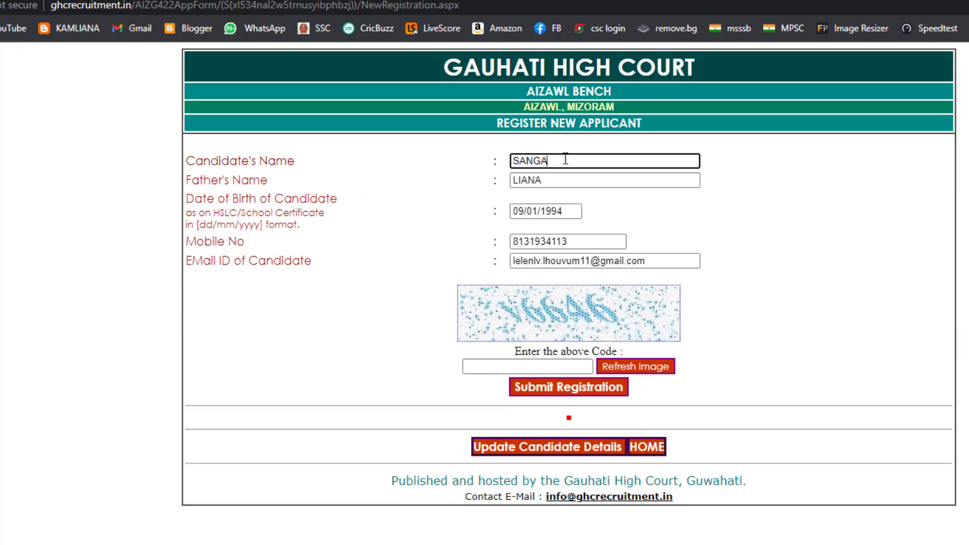
double_click(555, 161)
- Fill in the father's name, date of birth, mobile number, e-mail and the captcha code
left_click(527, 180)
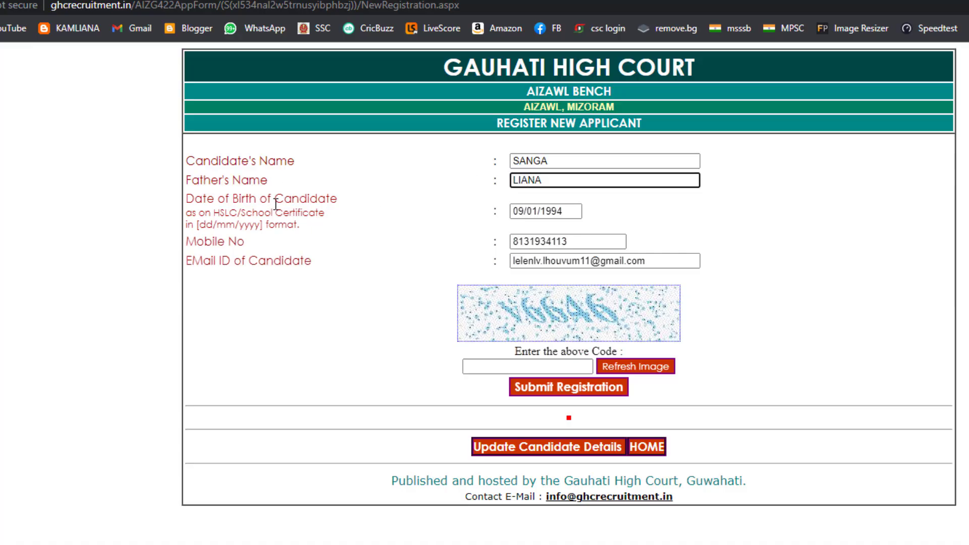
left_click(580, 211)
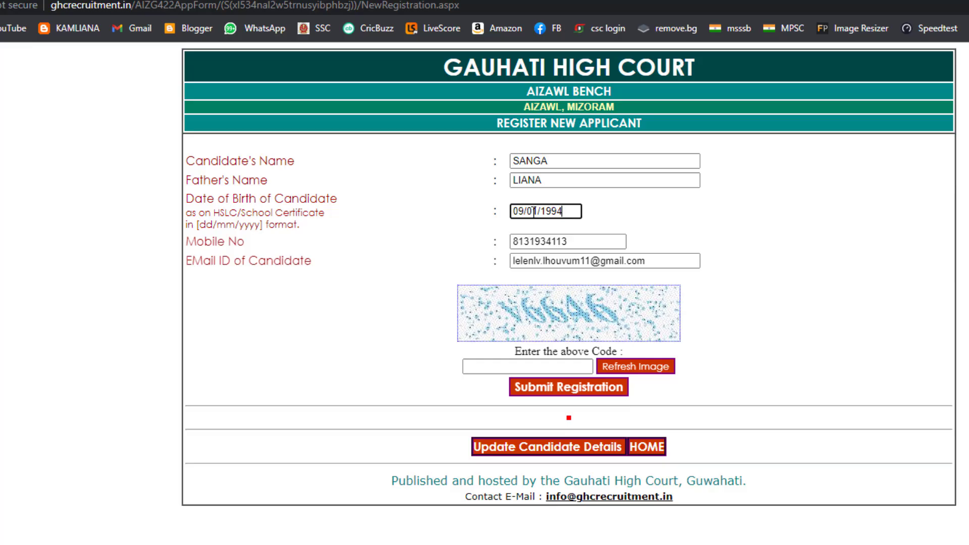
left_click(562, 239)
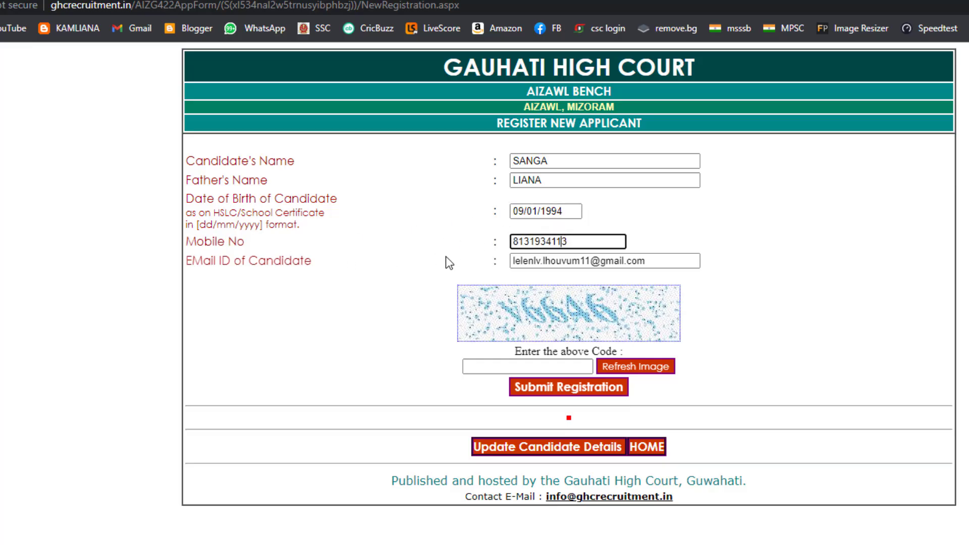
left_click(639, 259)
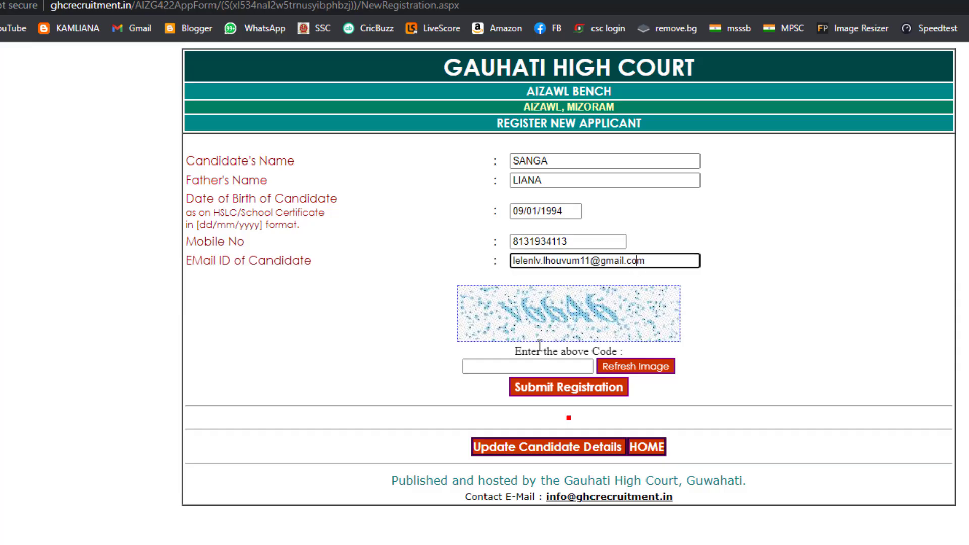
key("Tab")
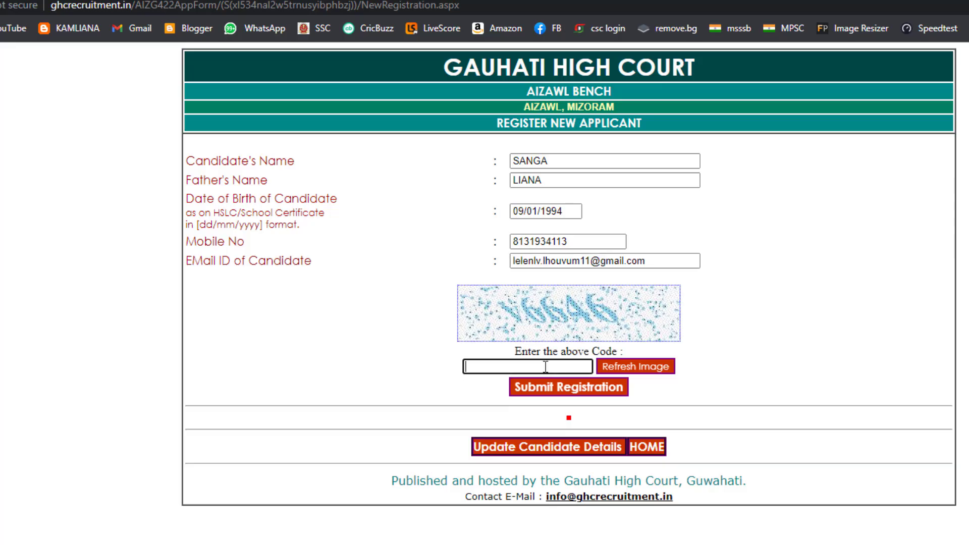
type("V6646")
- Submit the registration, copy the issued registration code, and return to HOME
left_click(579, 390)
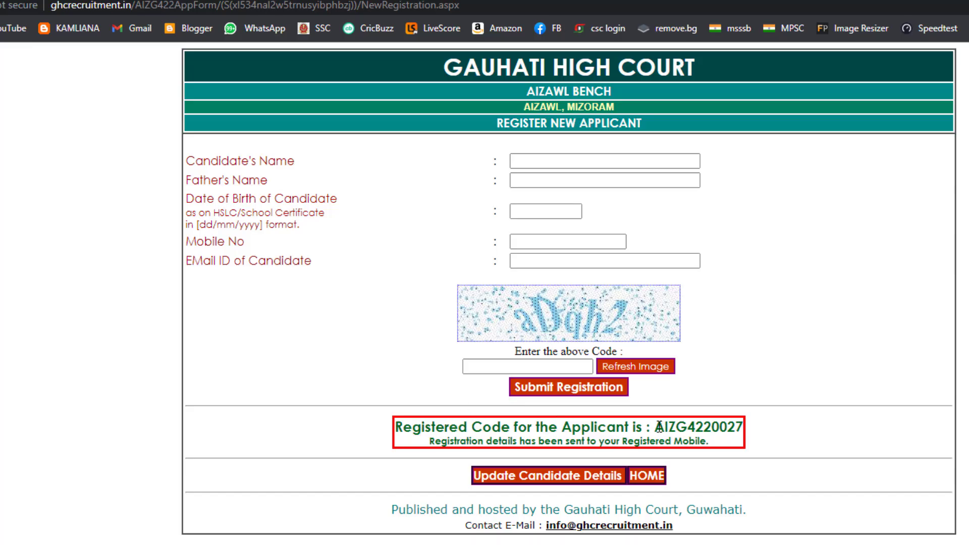
left_click_drag(655, 427, 742, 428)
key("ctrl+c")
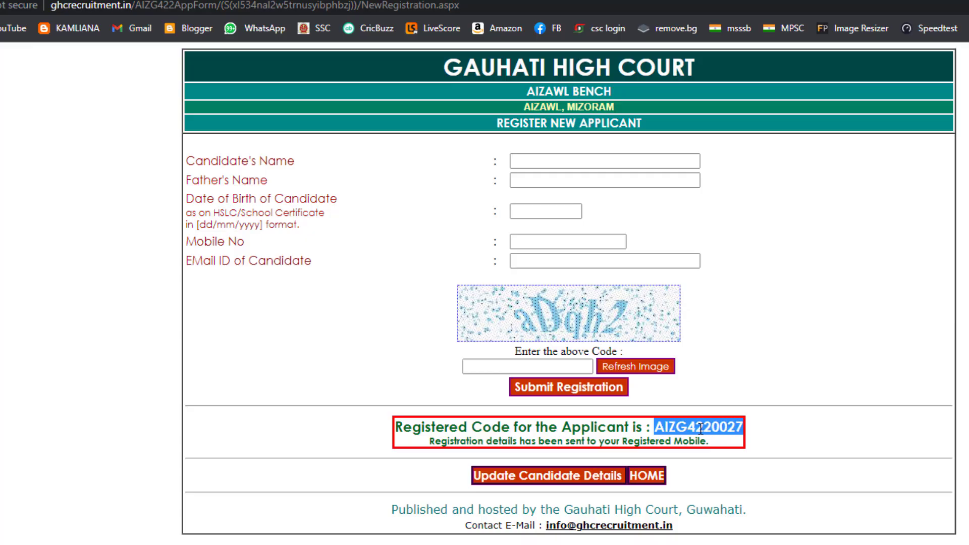
left_click(607, 452)
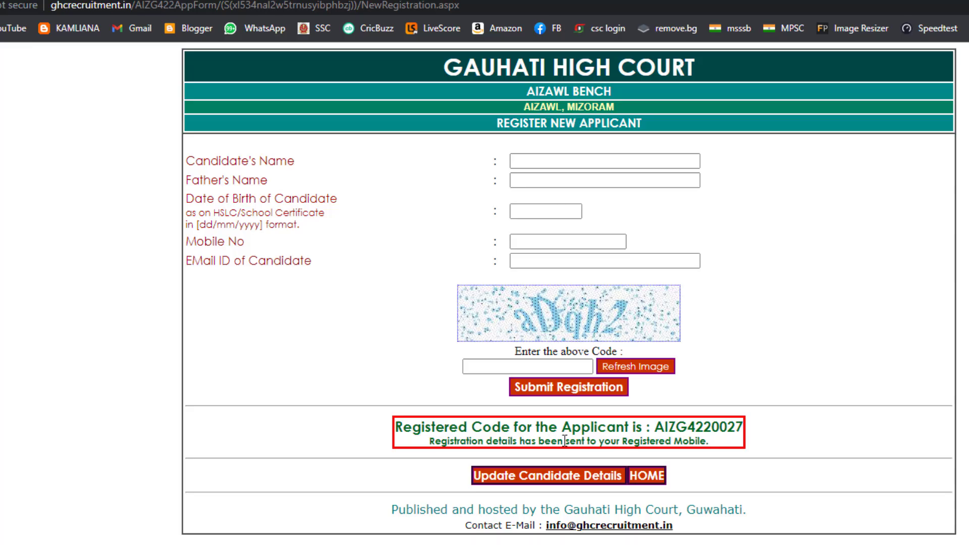
left_click_drag(709, 441, 435, 442)
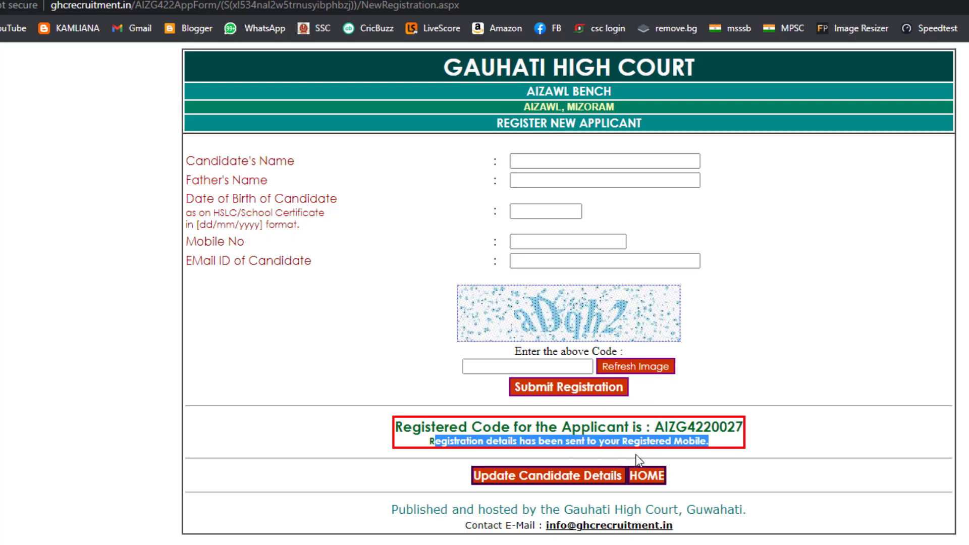
left_click(653, 478)
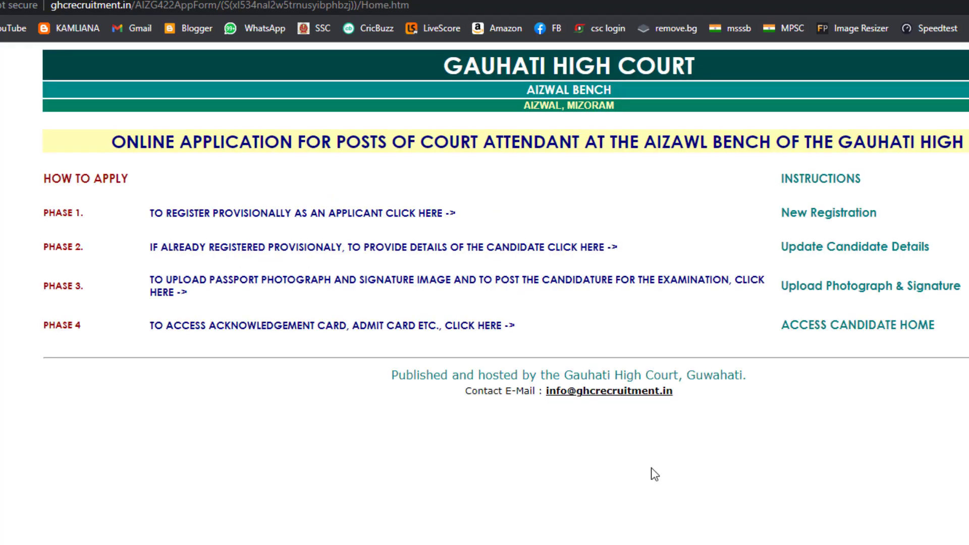
- Search the candidate using the pasted registration code, date of birth and captcha code
left_click(856, 253)
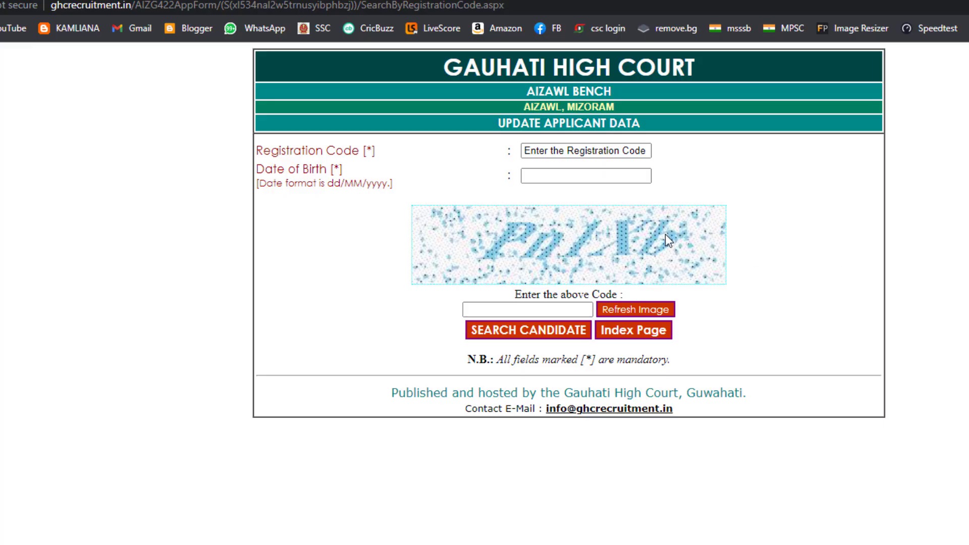
left_click(538, 154)
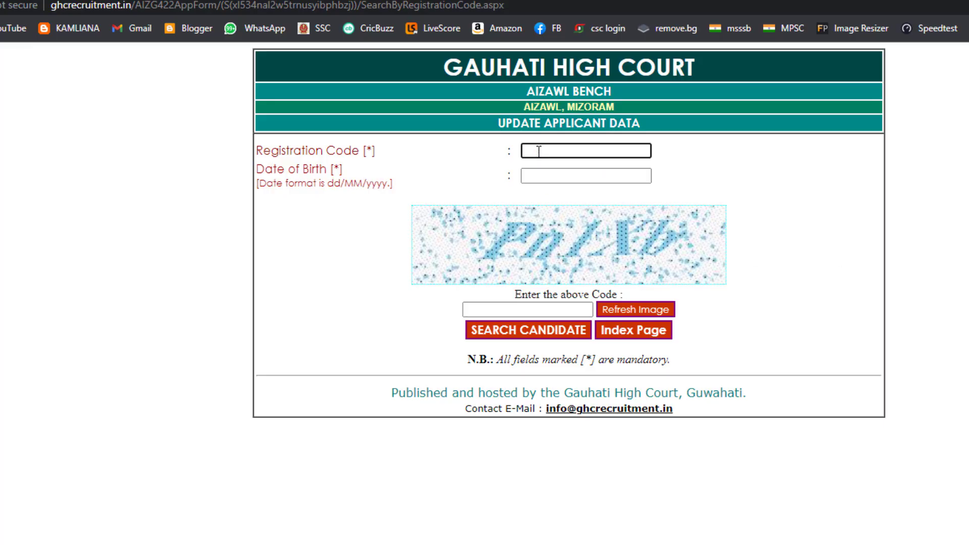
right_click(538, 152)
left_click(574, 267)
left_click(561, 175)
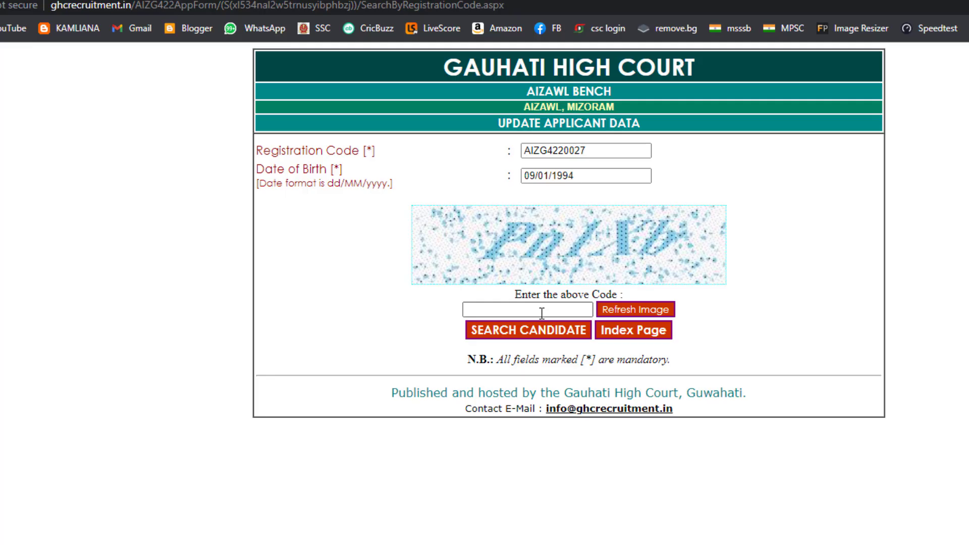
left_click(541, 313)
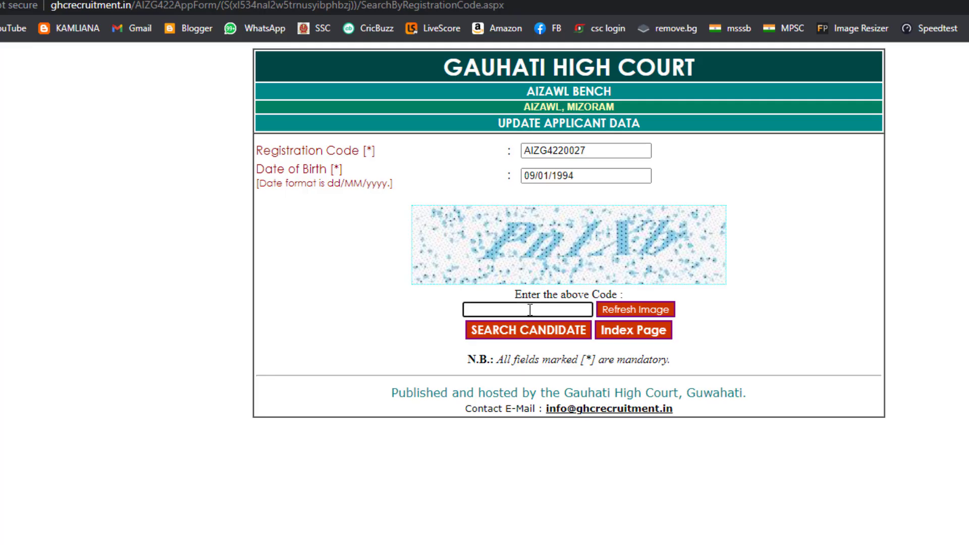
type("Pn1Xb")
left_click(527, 329)
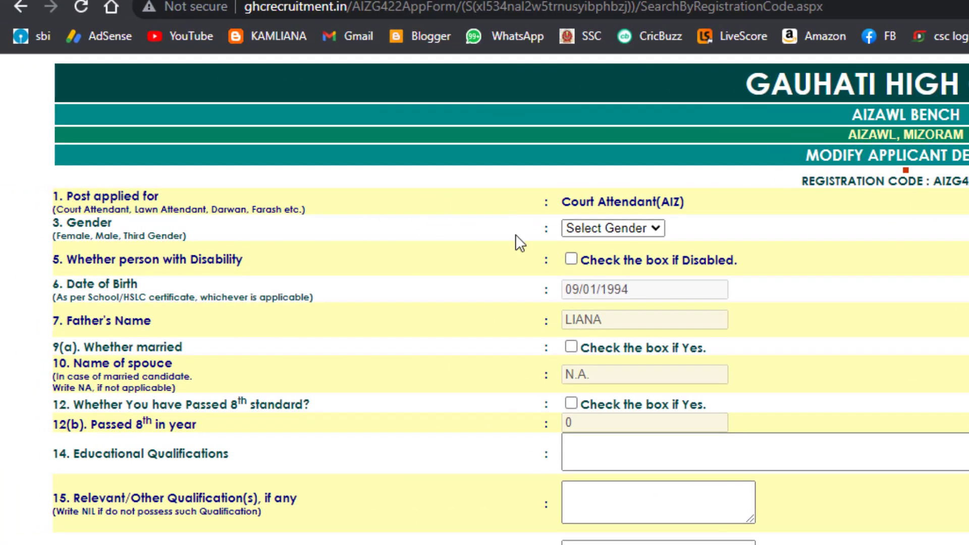
- Set Gender to Male and Category to STH
left_click(608, 234)
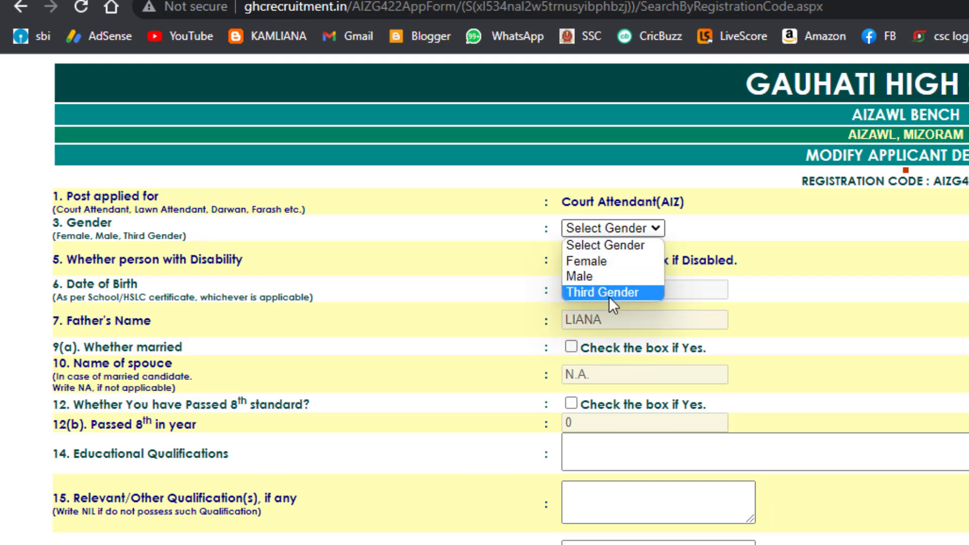
left_click(611, 277)
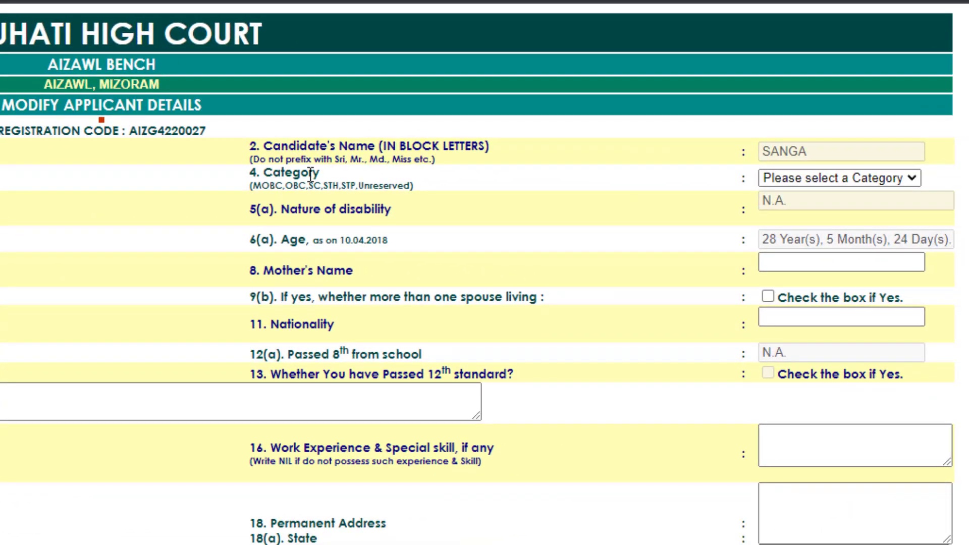
left_click(806, 180)
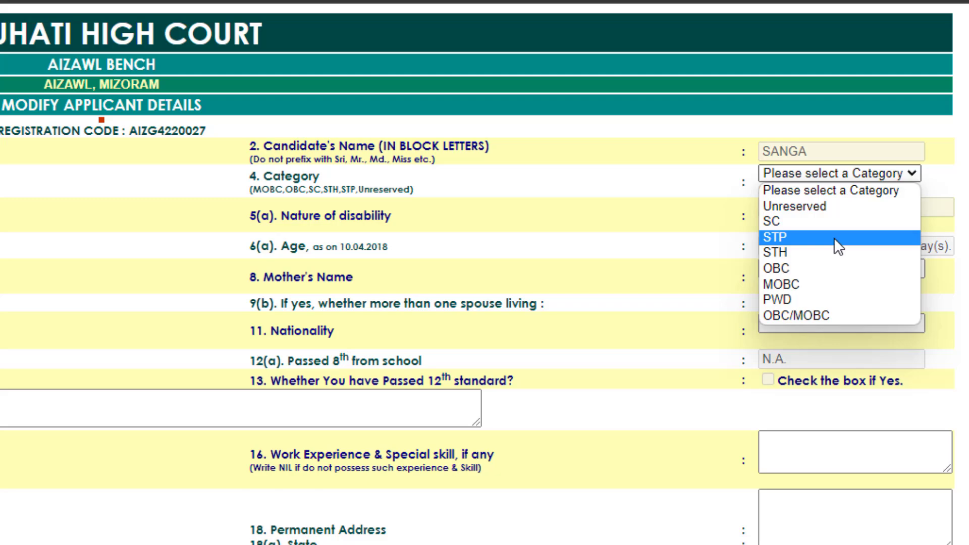
left_click(805, 253)
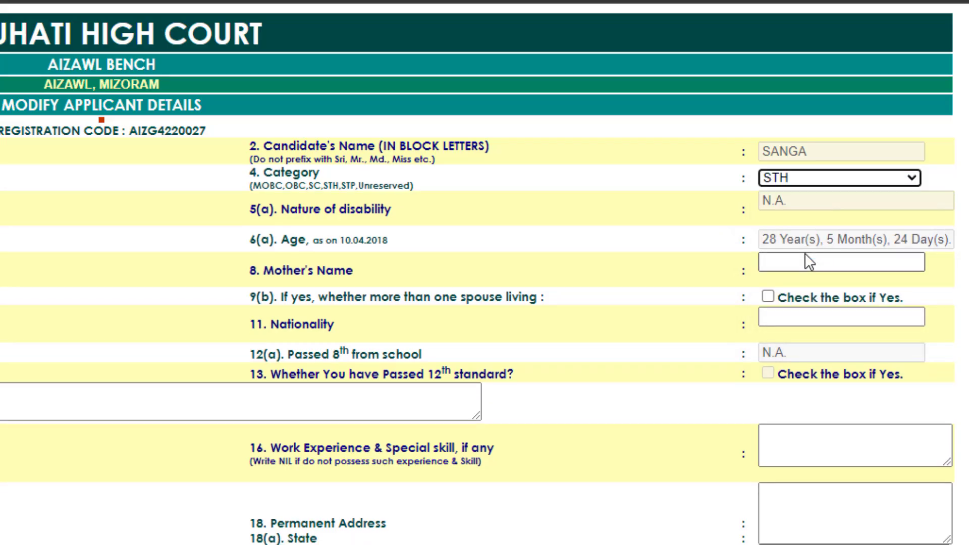
left_click(840, 181)
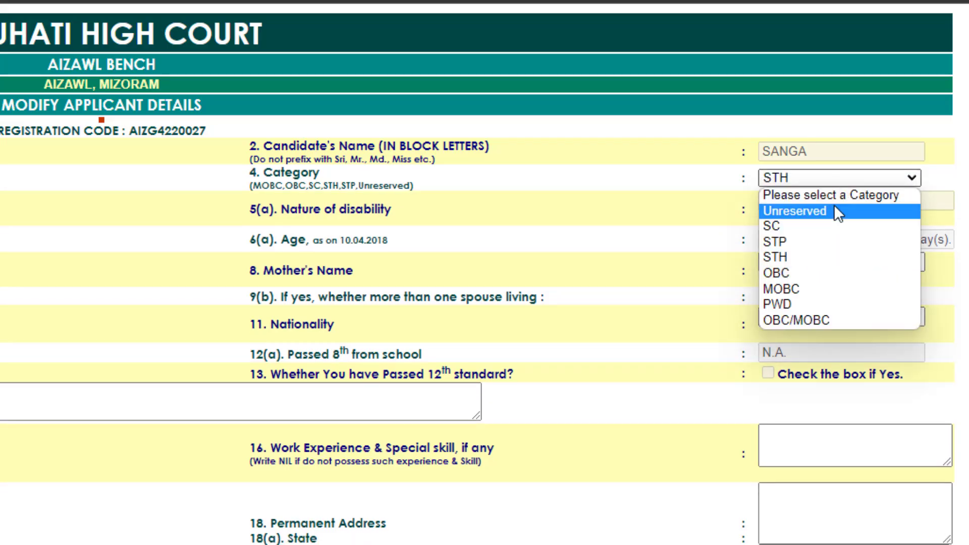
left_click(813, 212)
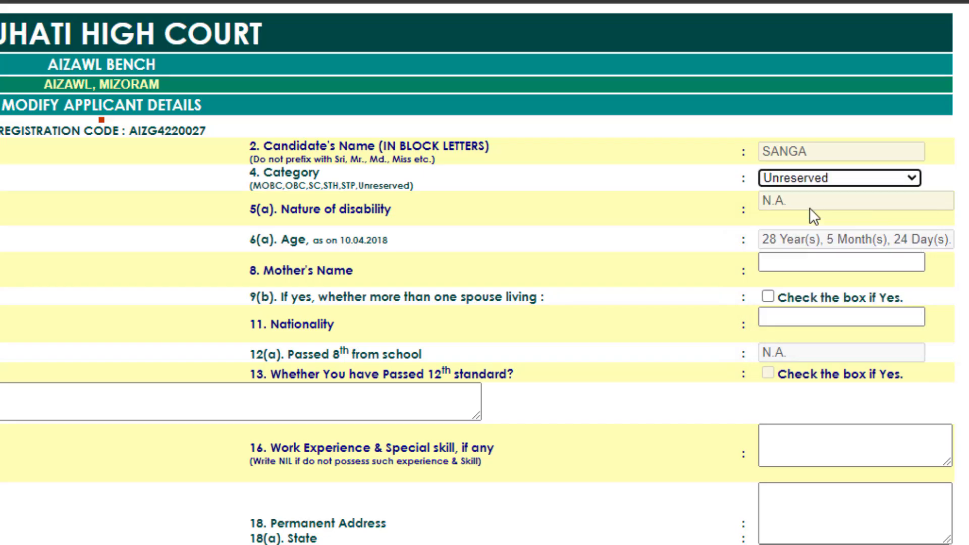
left_click(819, 180)
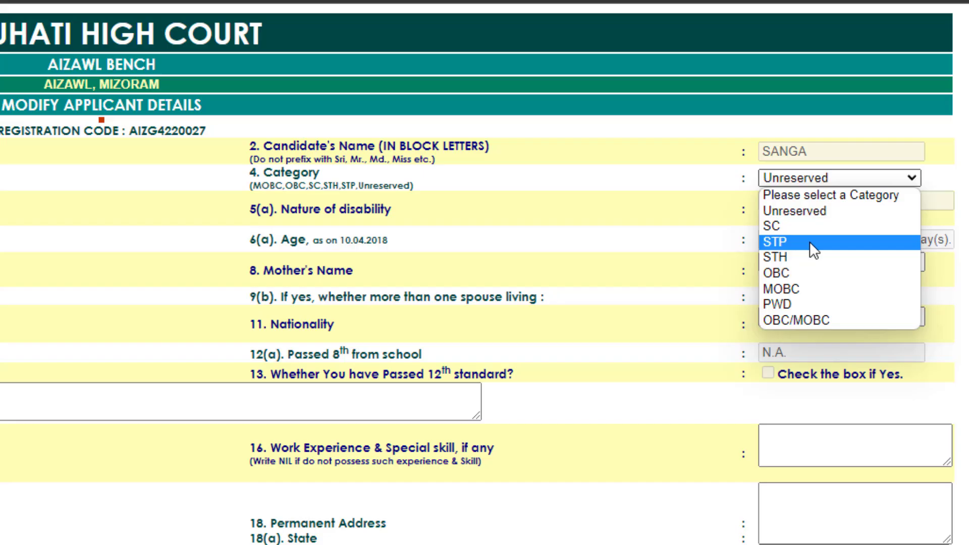
left_click(810, 256)
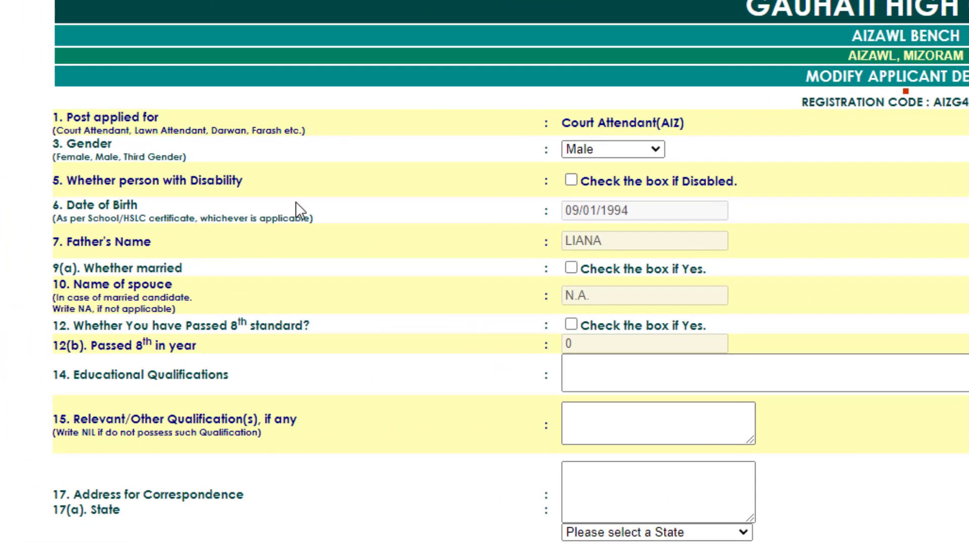
- Toggle the disability box and type the mother's name in block letters
left_click(572, 181)
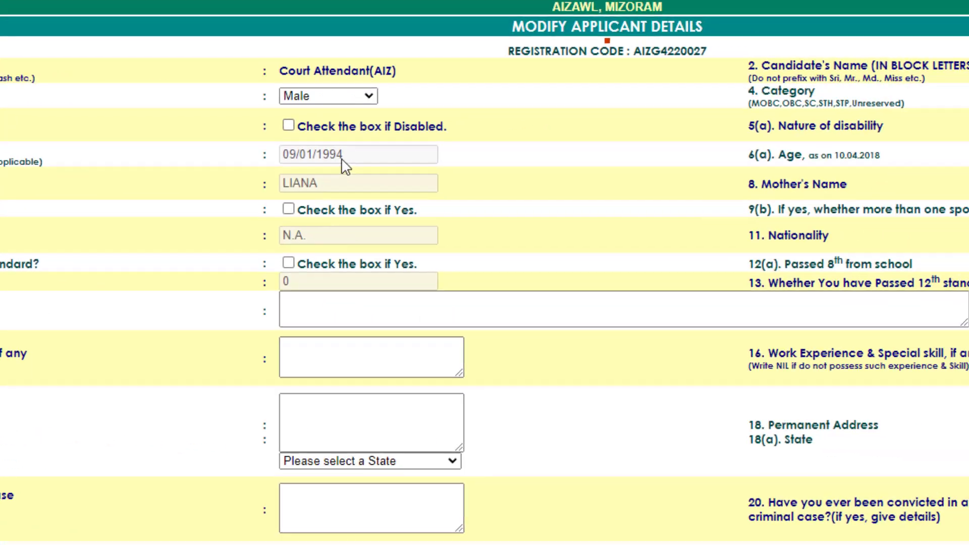
left_click(765, 156)
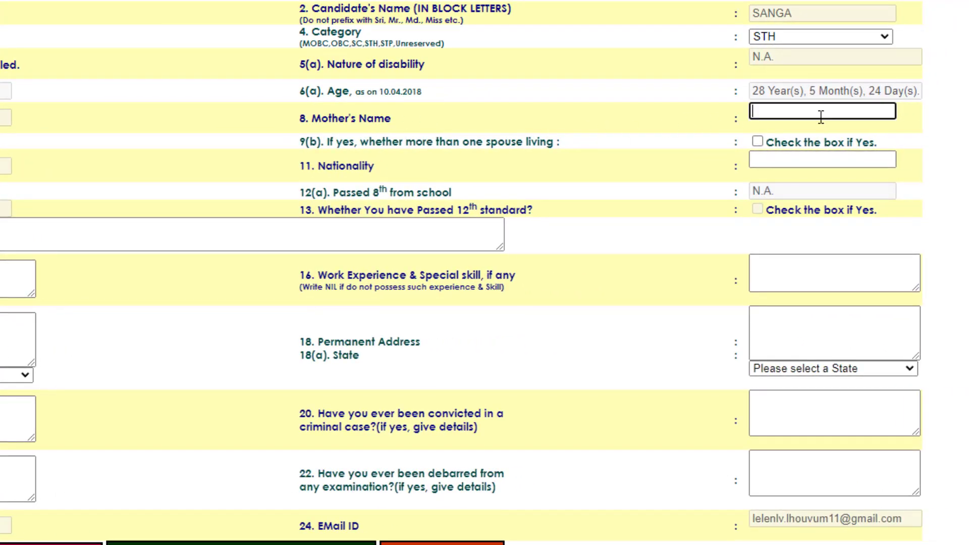
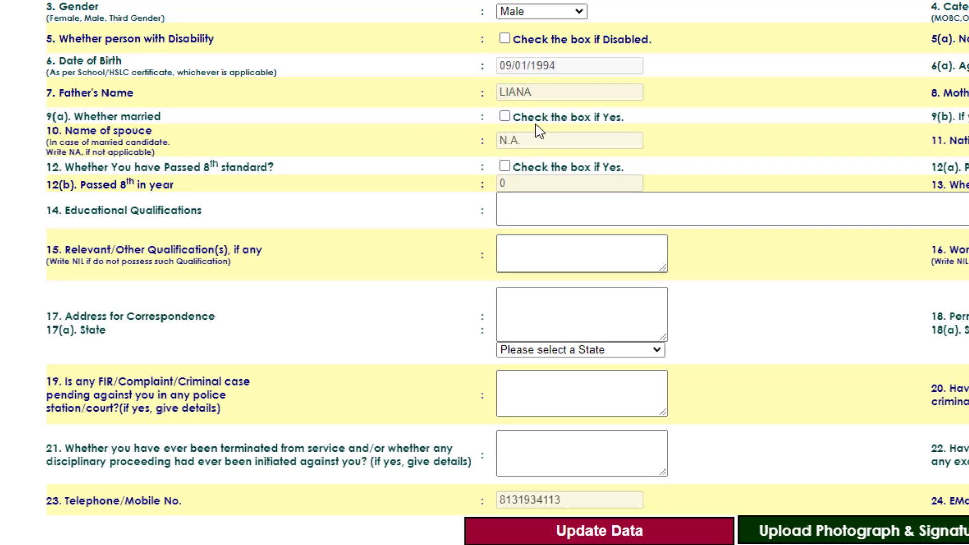
- Leave married unticked, tick 8th standard passed, enter school ST JOHS HSS and nationality INDIAN
left_click(504, 116)
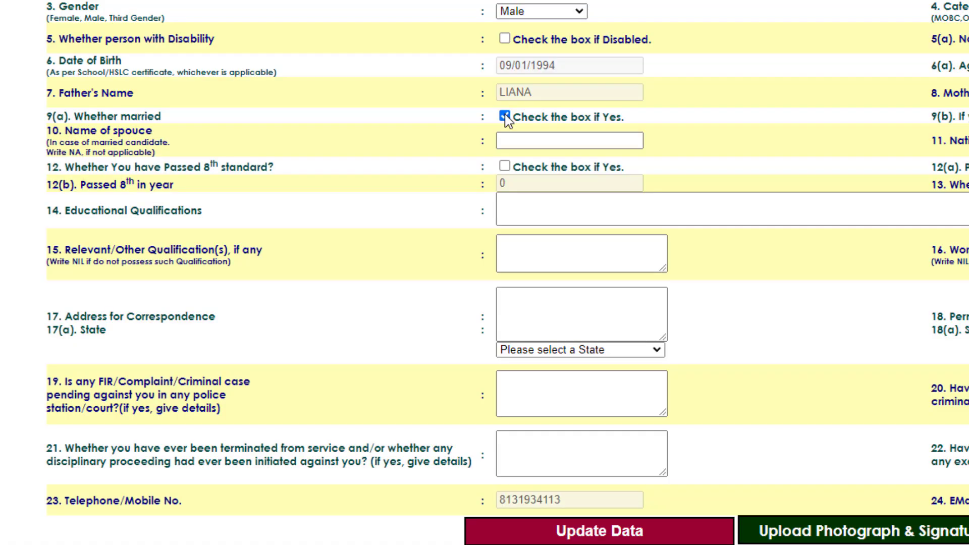
left_click(505, 117)
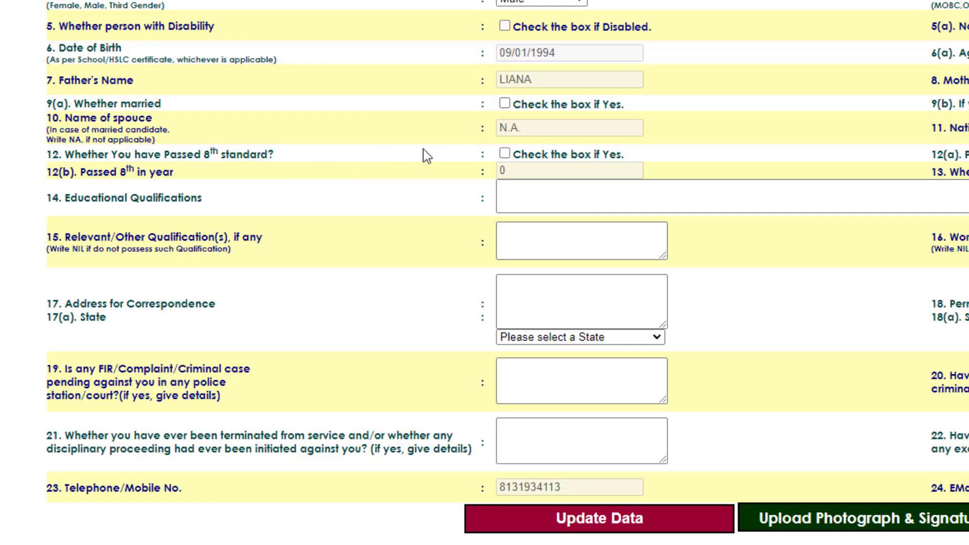
left_click(505, 153)
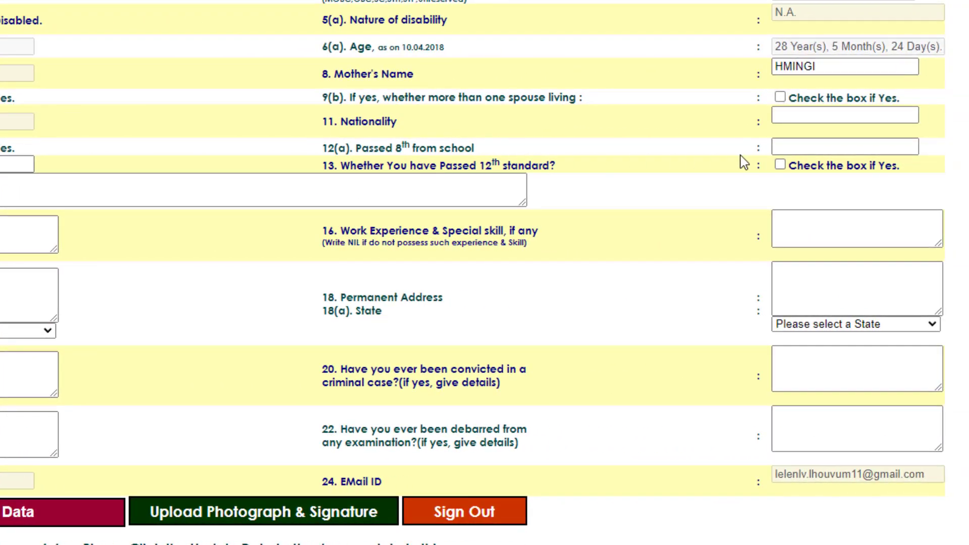
left_click(794, 147)
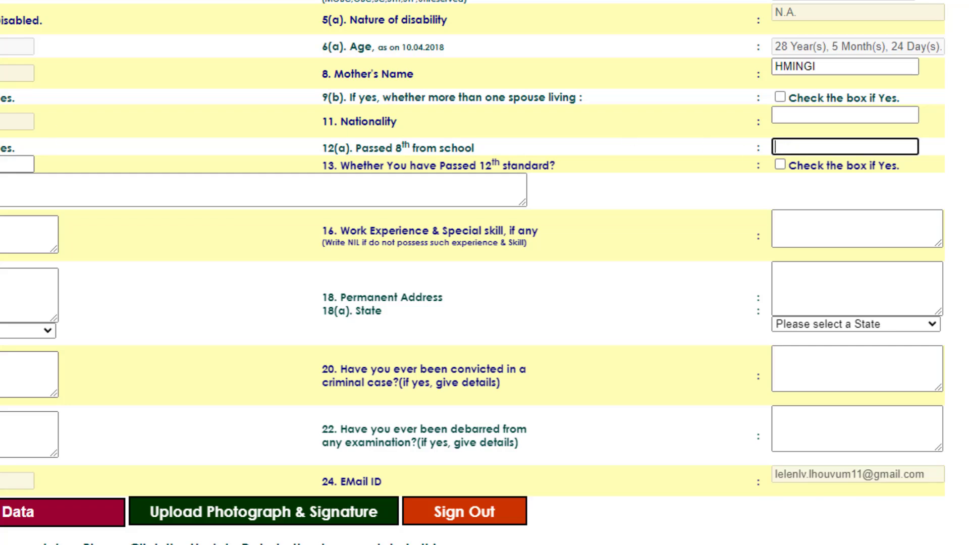
type("ST JOHS HSS")
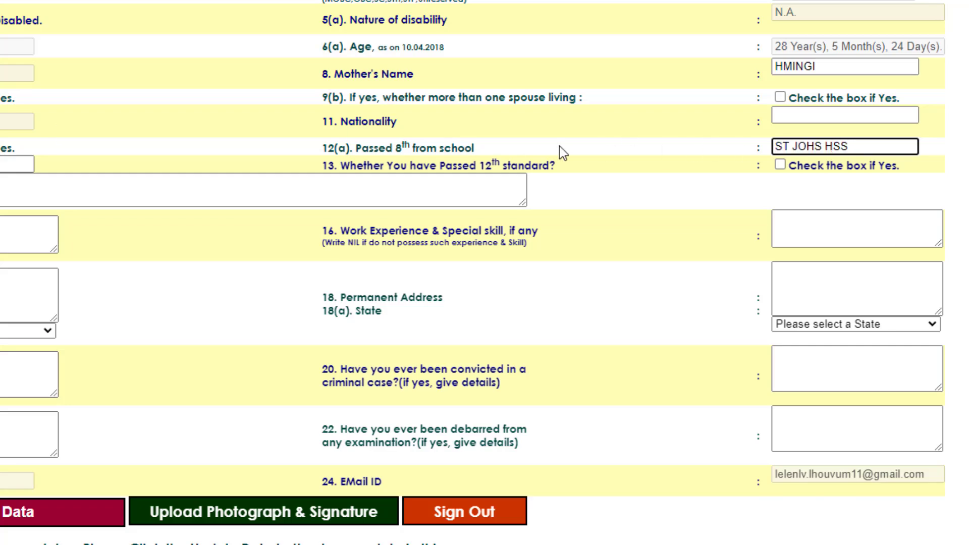
left_click(788, 115)
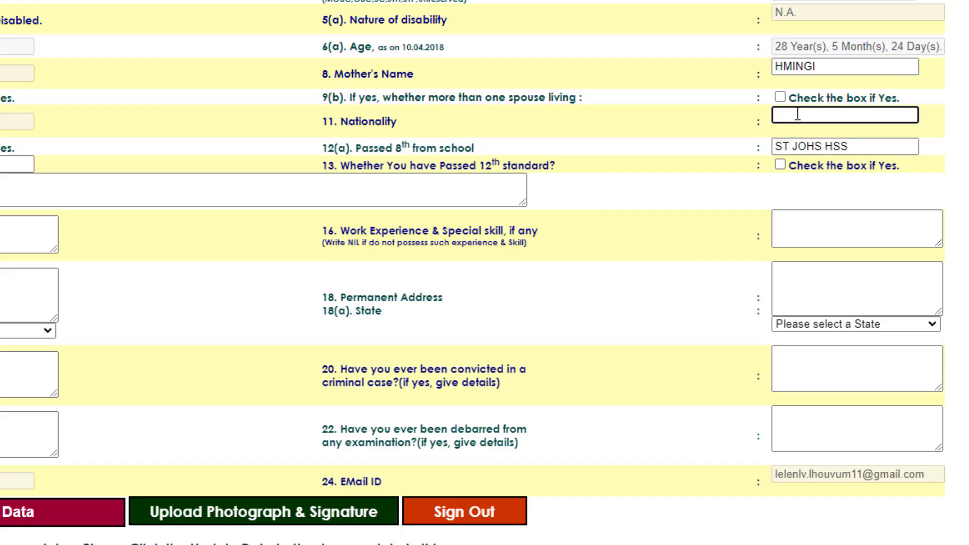
type("INDIAN")
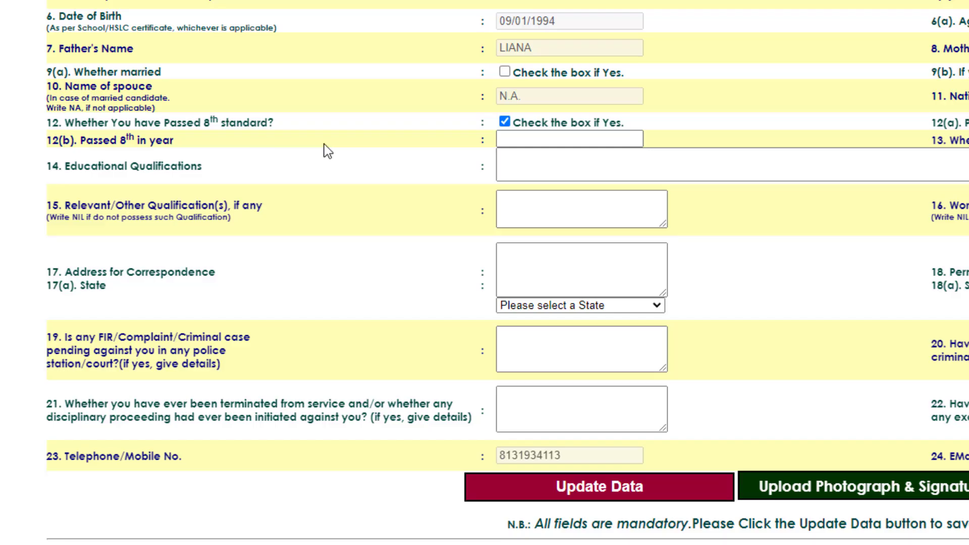
- Enter 2005 as the 8th-standard passing year and tick Passed 12th standard
left_click(531, 138)
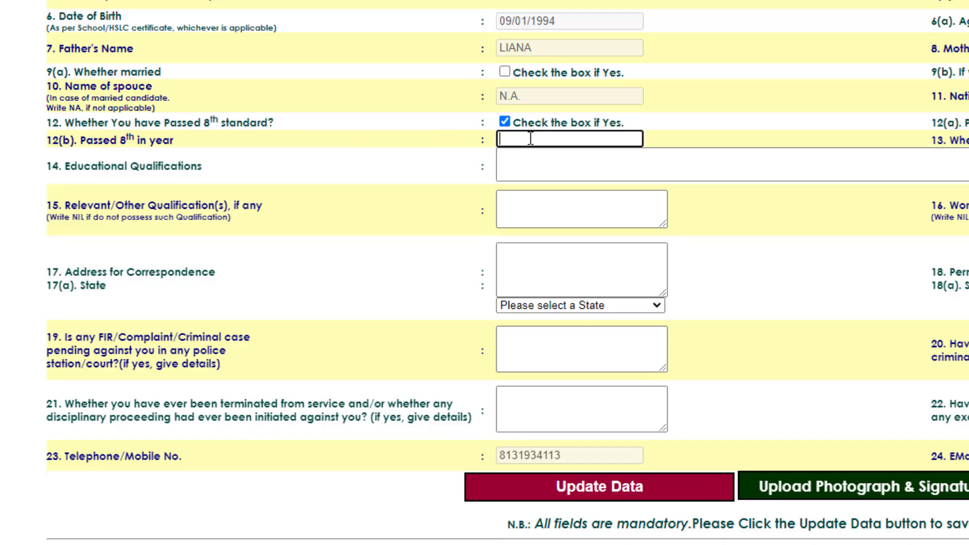
type("2005")
scroll(530, 139, "right", 10)
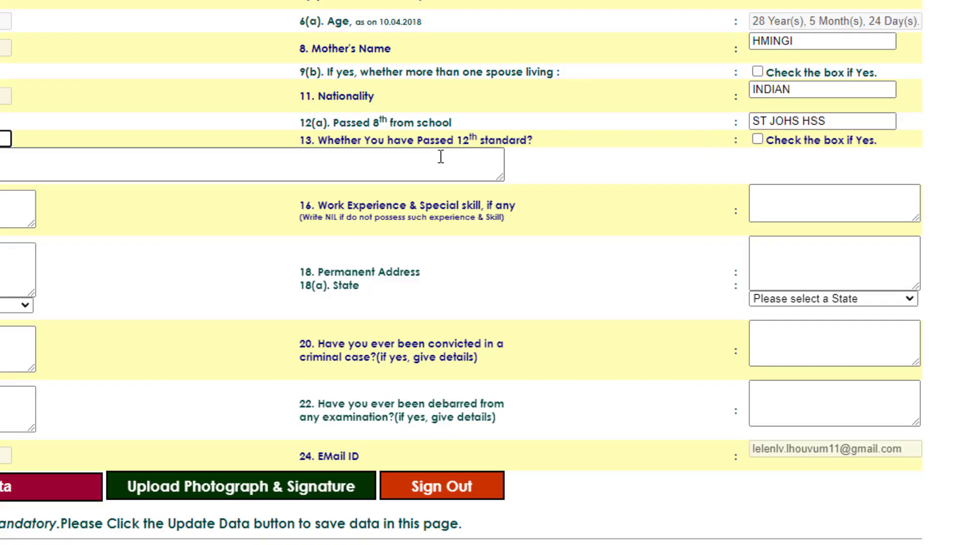
left_click(758, 140)
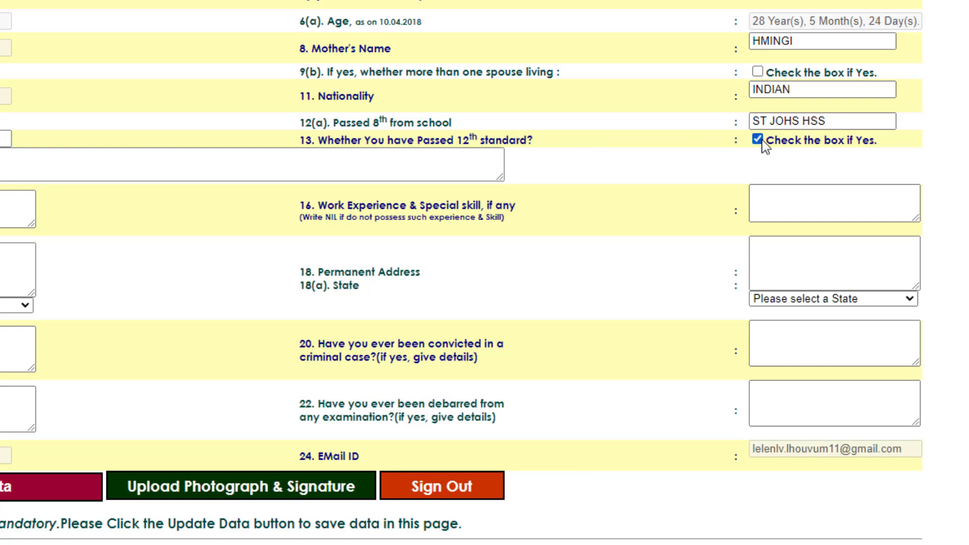
left_click(757, 140)
left_click(758, 140)
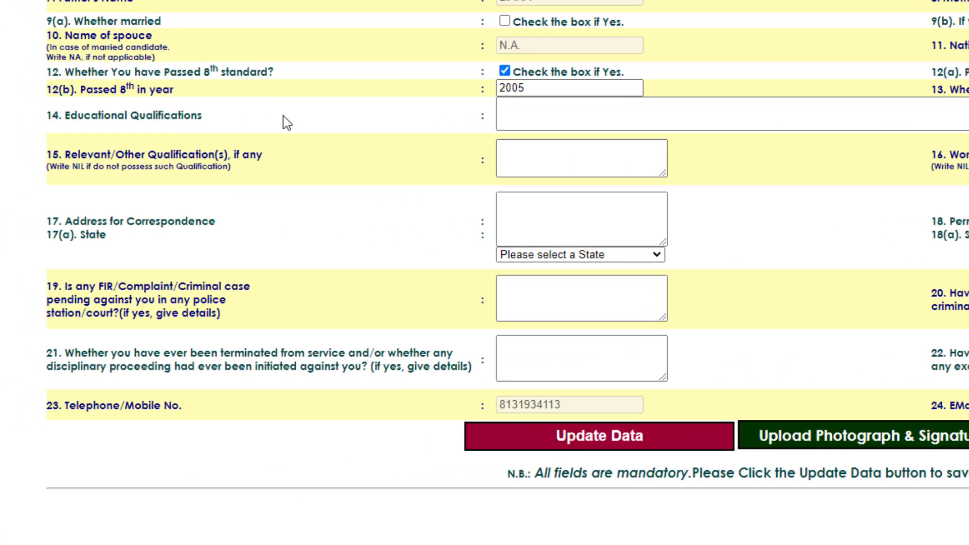
- Enter qualifications B.A, other qualifications and work experience NIL, and the correspondence address
left_click(553, 125)
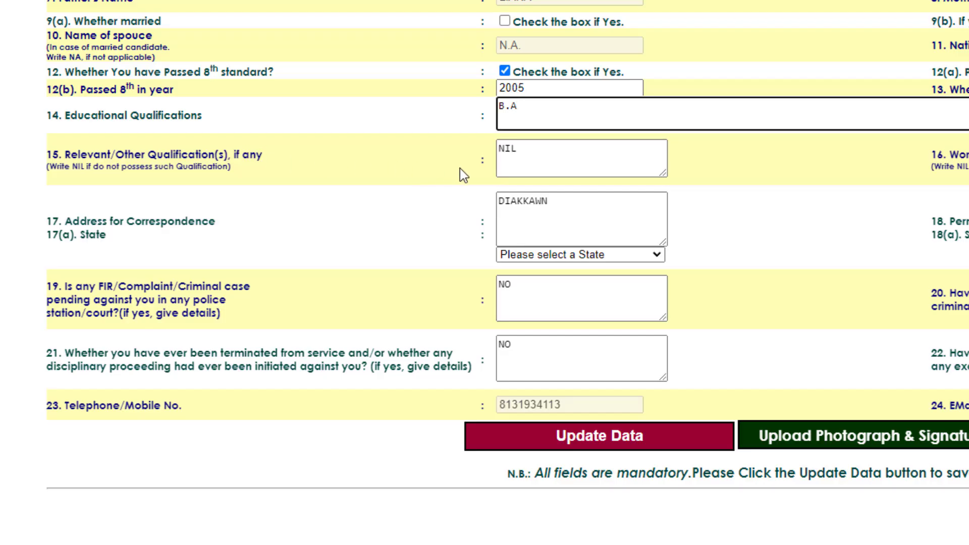
left_click(533, 160)
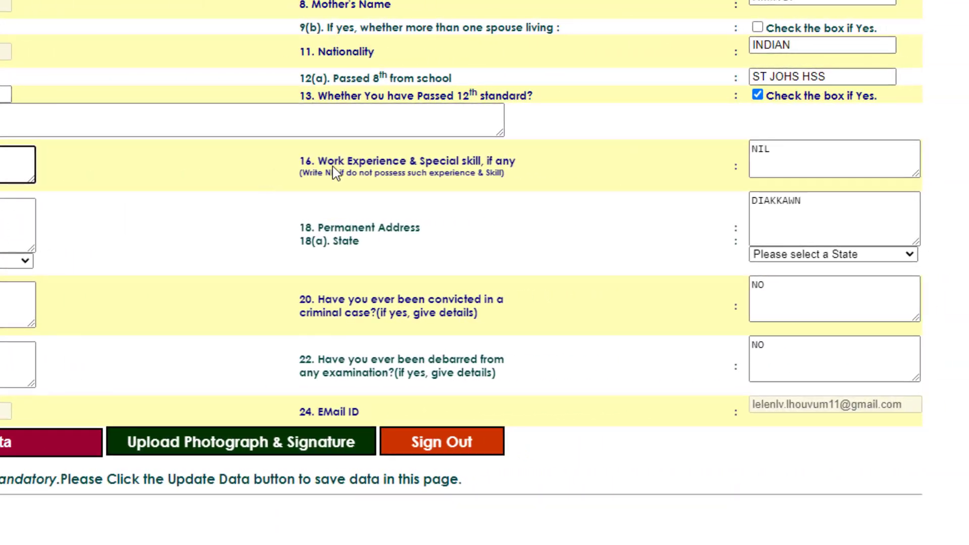
left_click(803, 155)
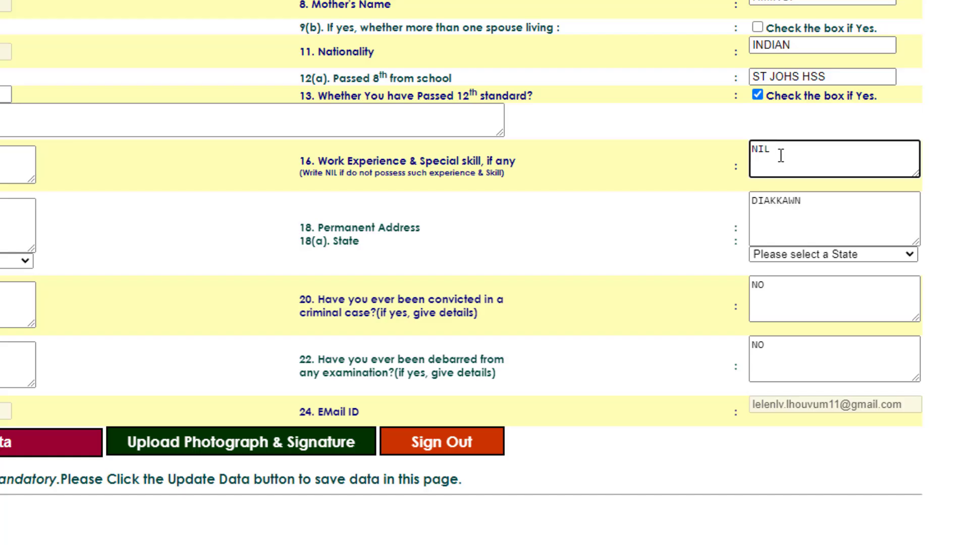
left_click_drag(769, 152, 748, 158)
left_click(781, 151)
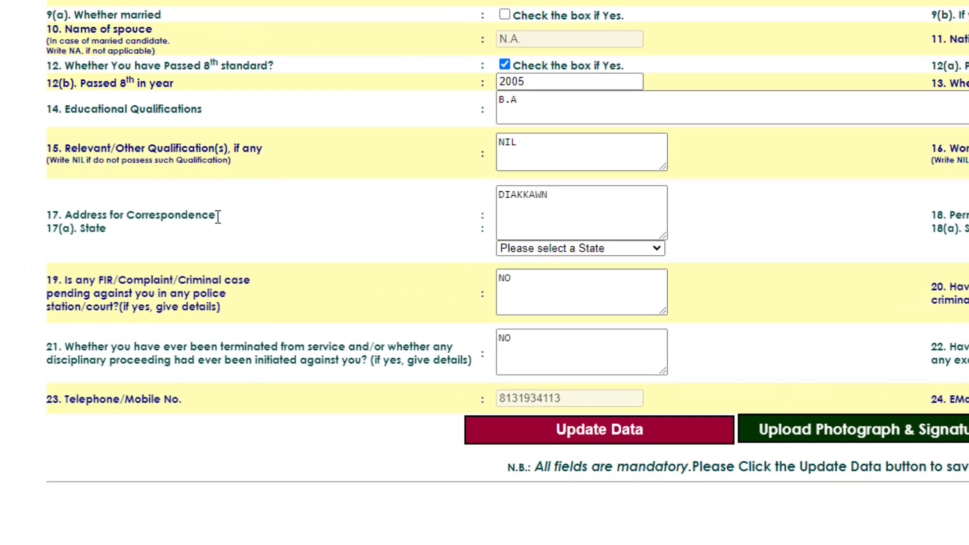
left_click(563, 196)
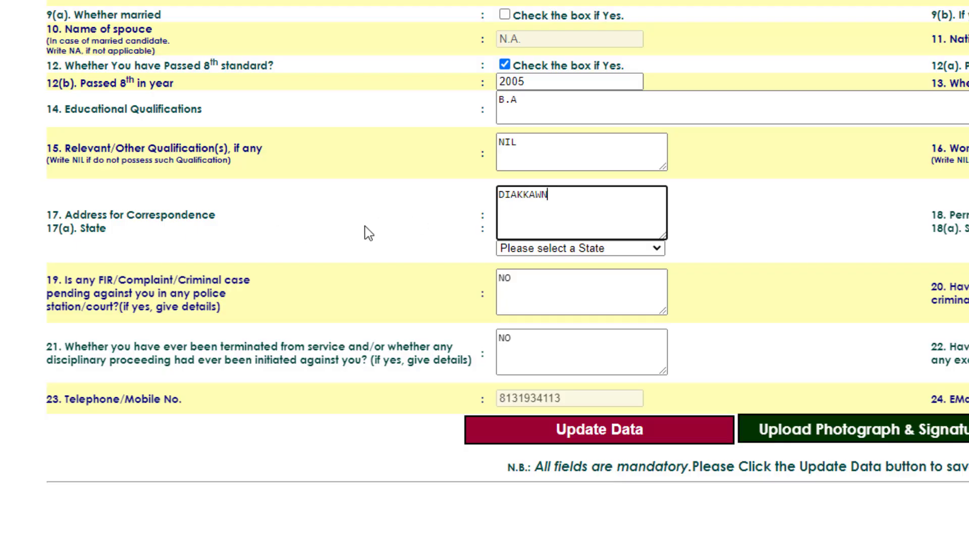
left_click(555, 251)
scroll(562, 367, "down", 4)
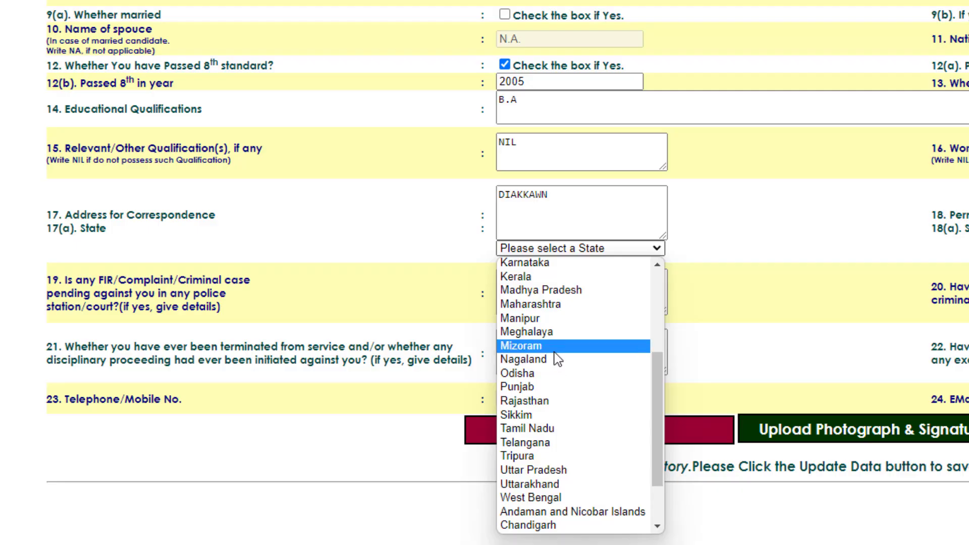
- Choose Mizoram for both address states, fill the permanent address, and answer the pending-case question NO
left_click(556, 347)
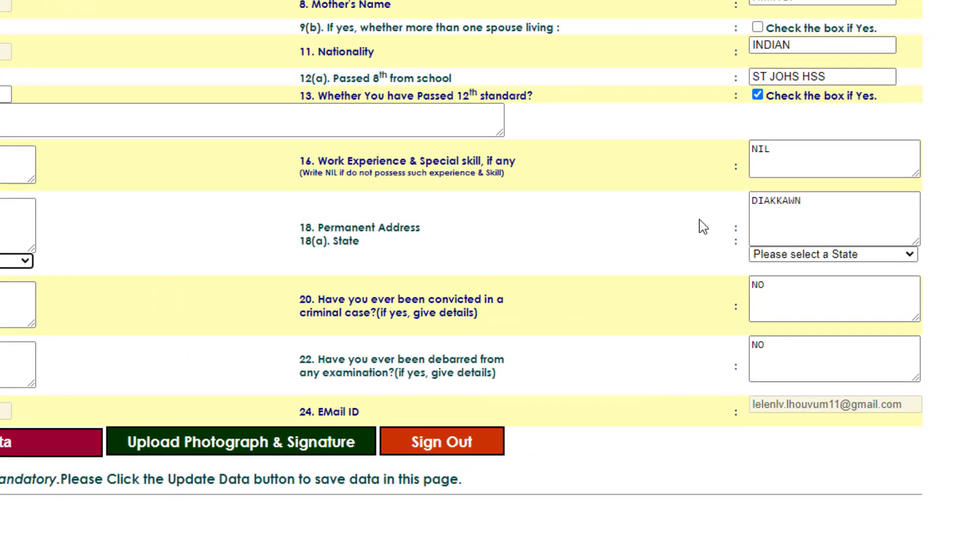
left_click(921, 209)
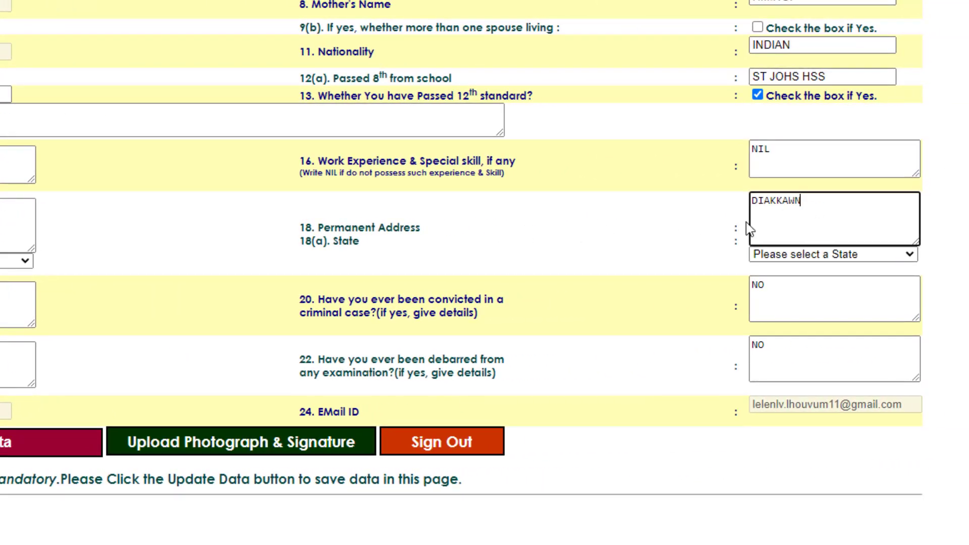
left_click(816, 256)
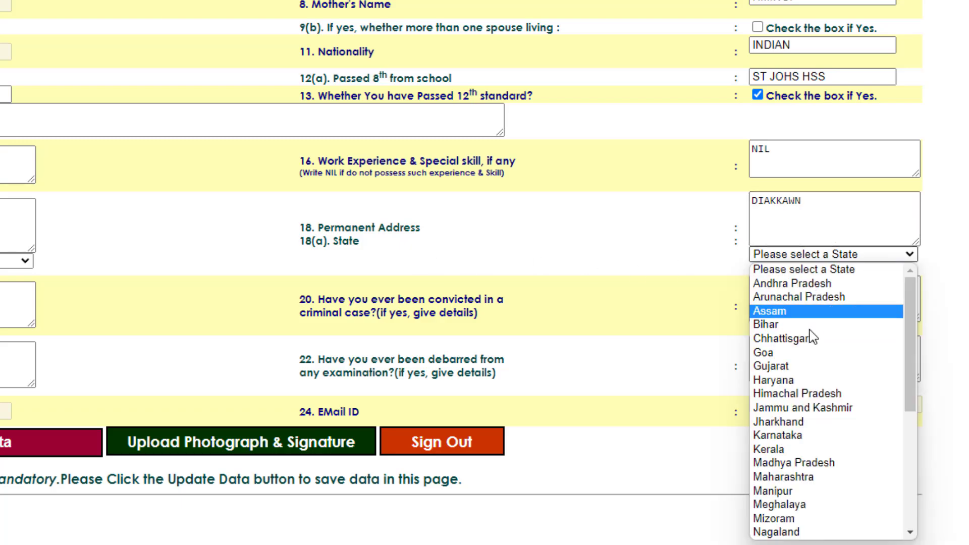
scroll(796, 455, "down", 2)
scroll(798, 455, "down", 2)
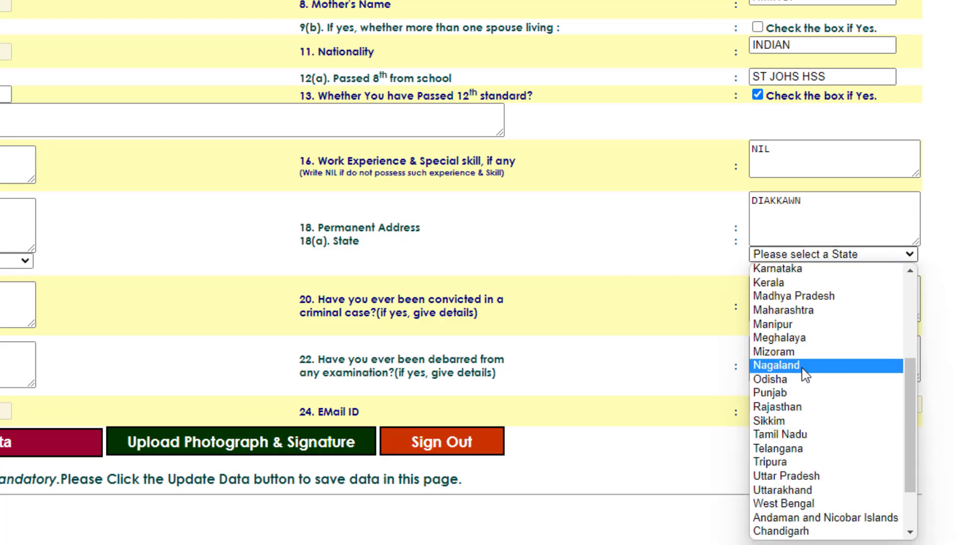
left_click(804, 353)
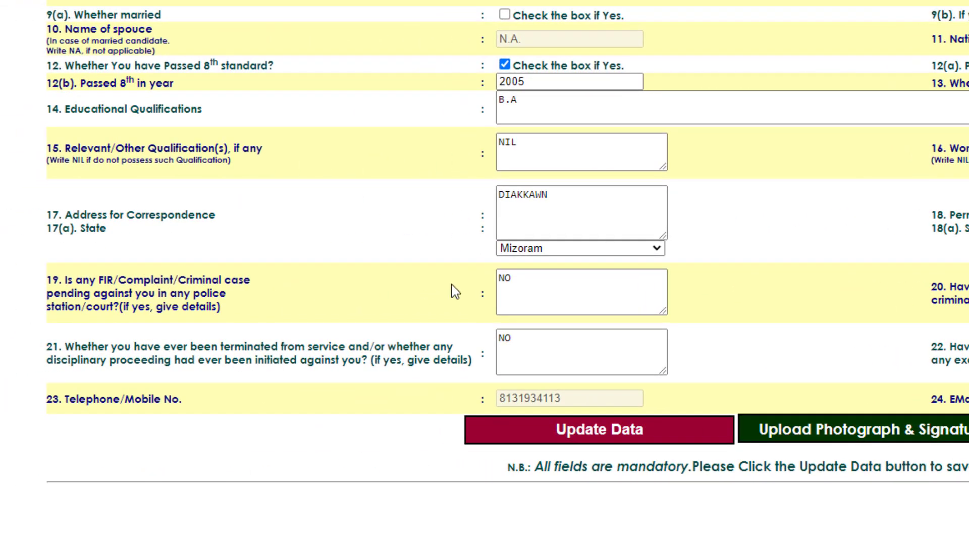
left_click(552, 279)
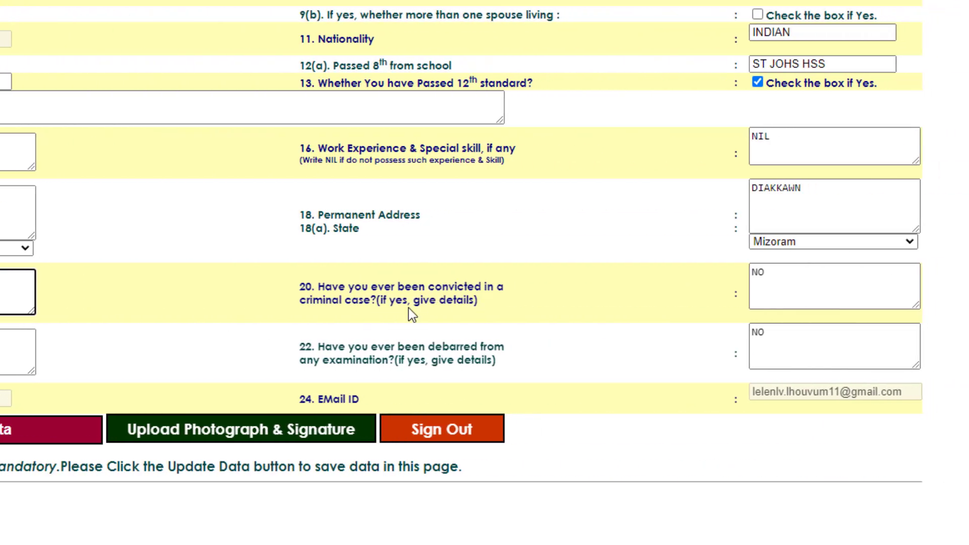
- Answer NO to the conviction, disciplinary and debarment questions, then save with Update Data
left_click(810, 284)
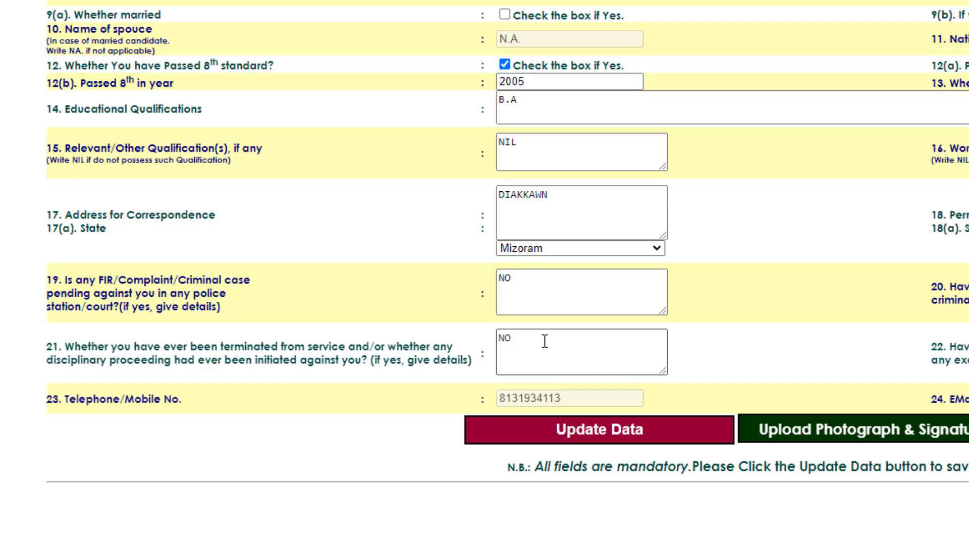
left_click(545, 342)
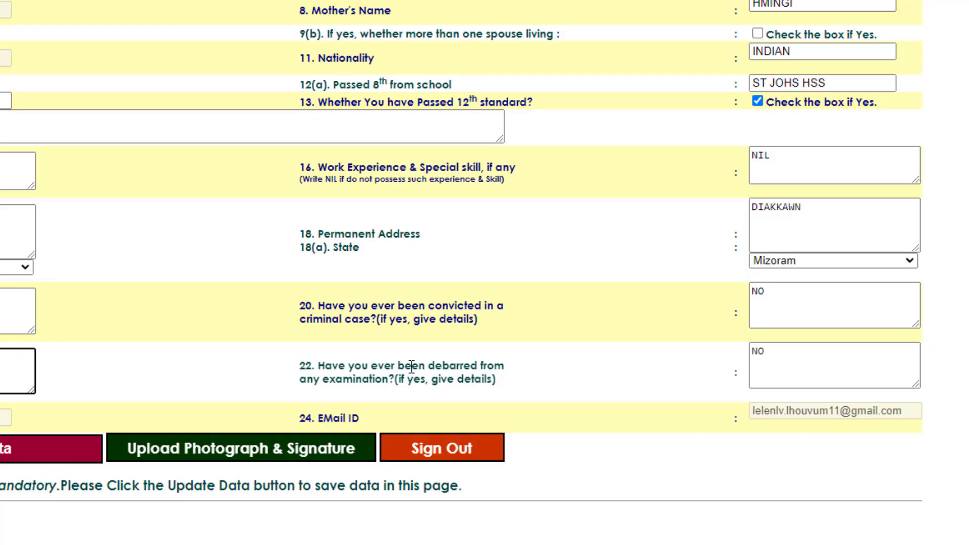
left_click(795, 350)
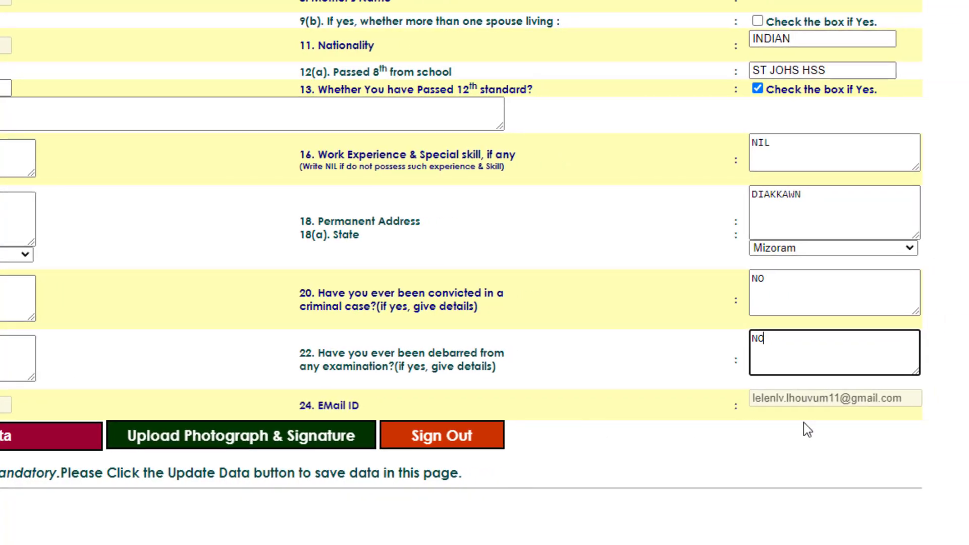
left_click(850, 403)
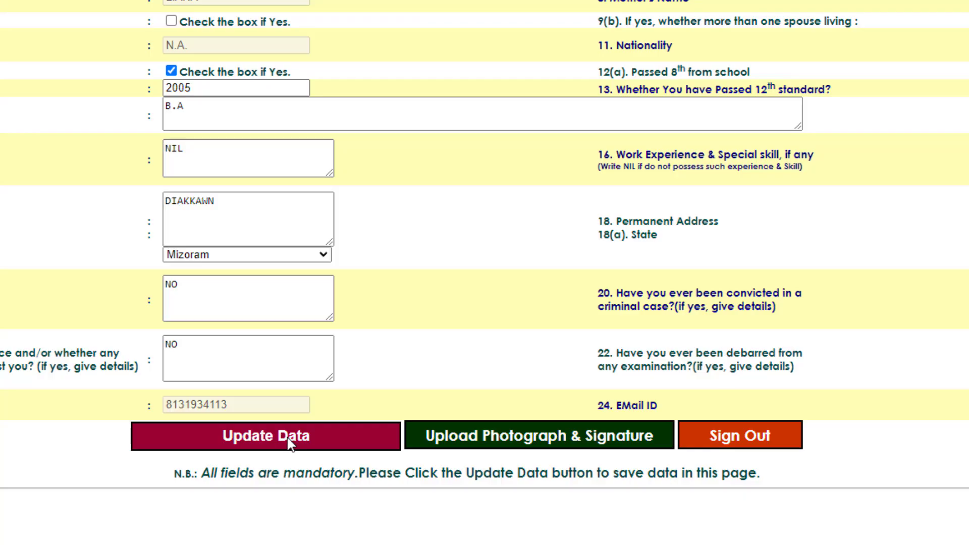
scroll(290, 444, "up", 1)
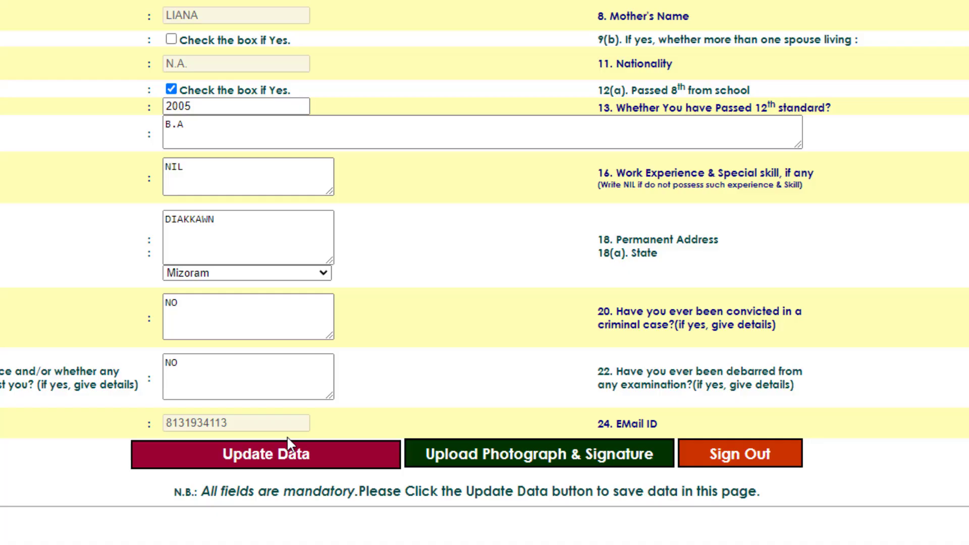
left_click(302, 444)
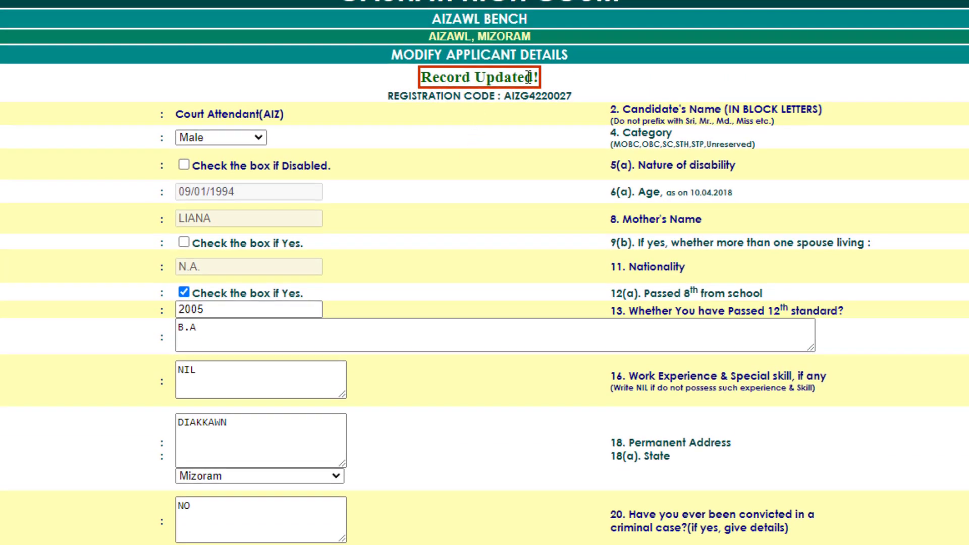
scroll(513, 329, "down", 4)
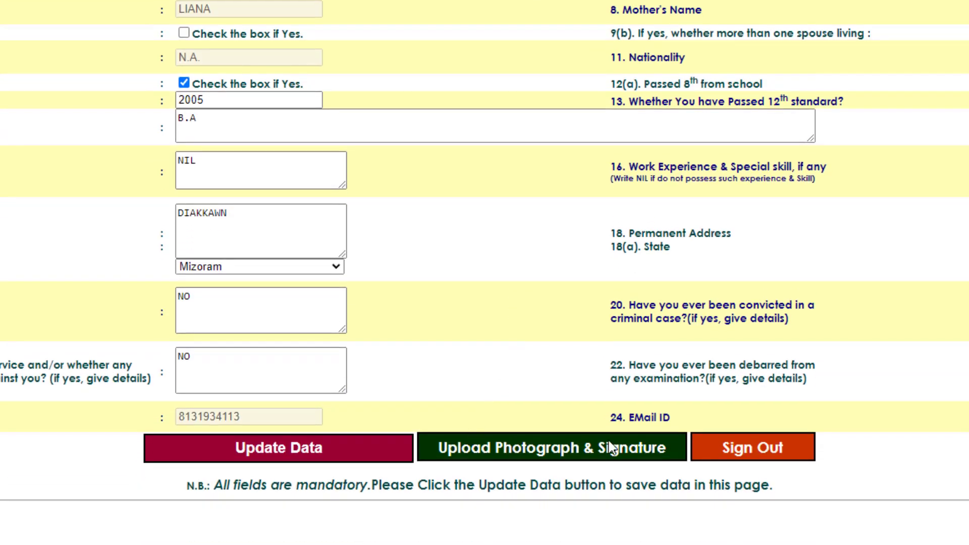
left_click(566, 449)
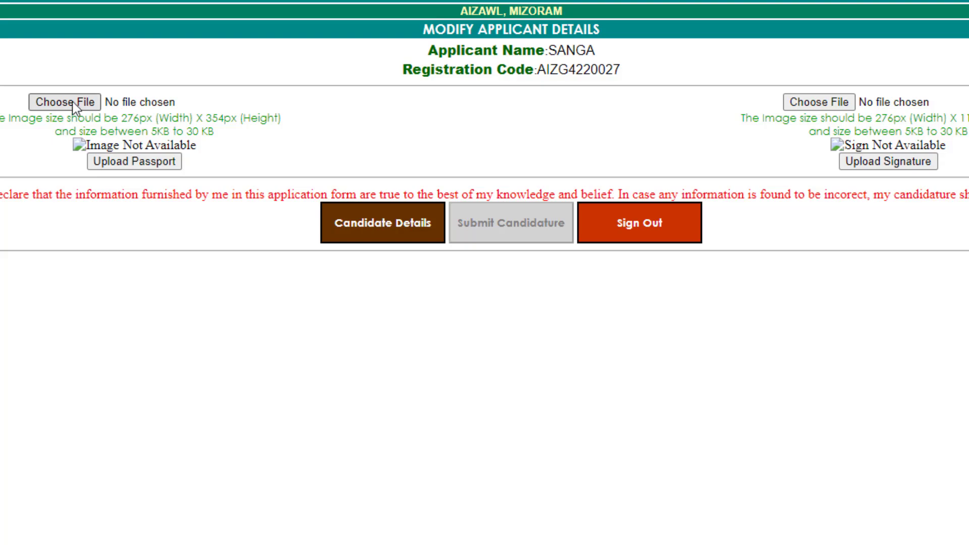
left_click(86, 103)
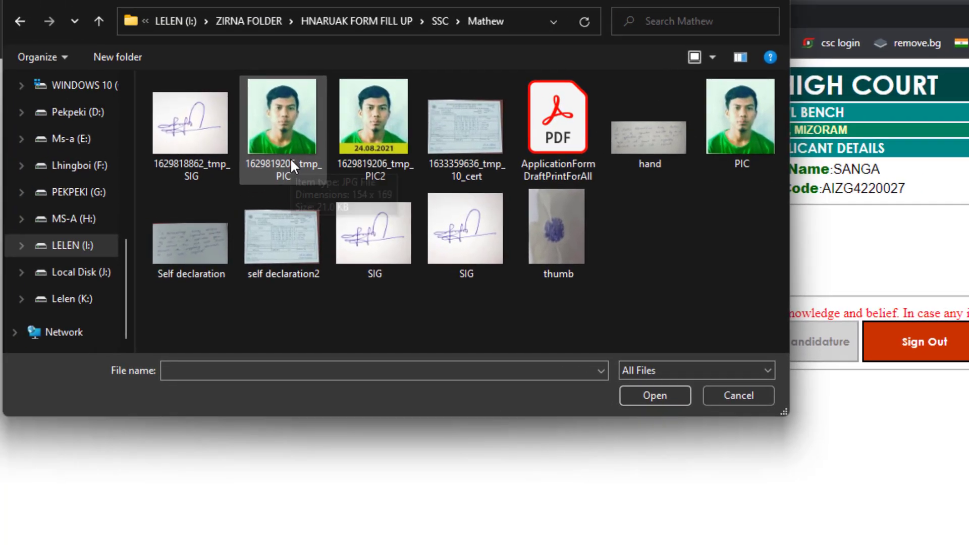
left_click(292, 161)
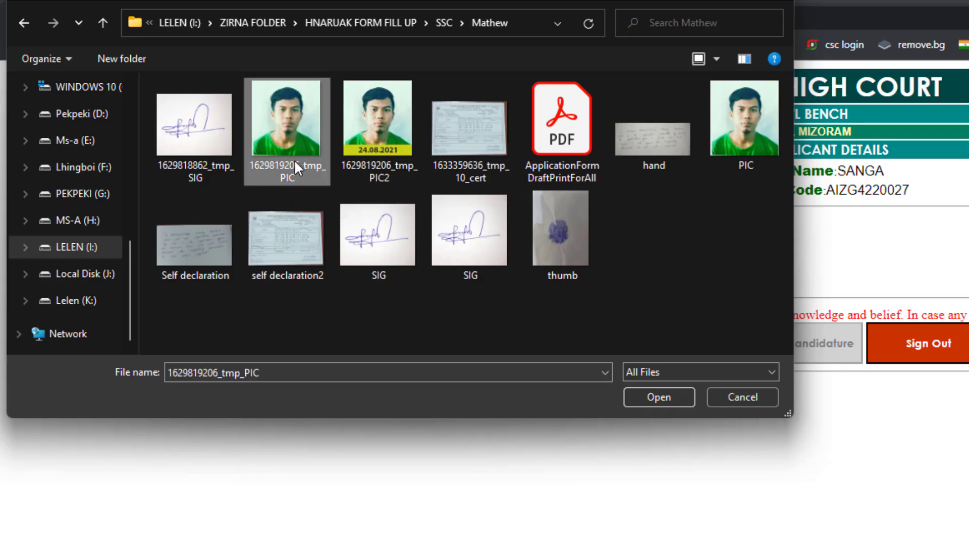
left_click(651, 395)
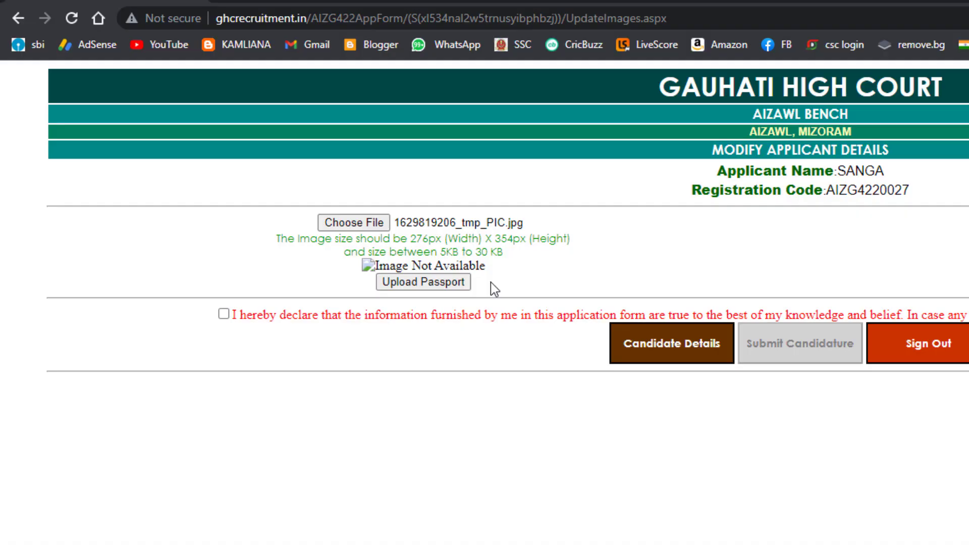
left_click(423, 282)
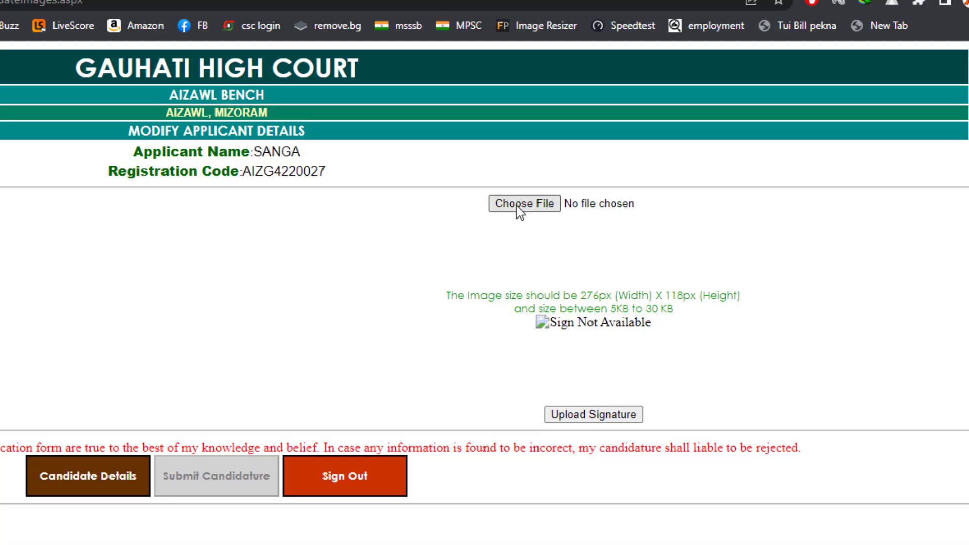
left_click(519, 206)
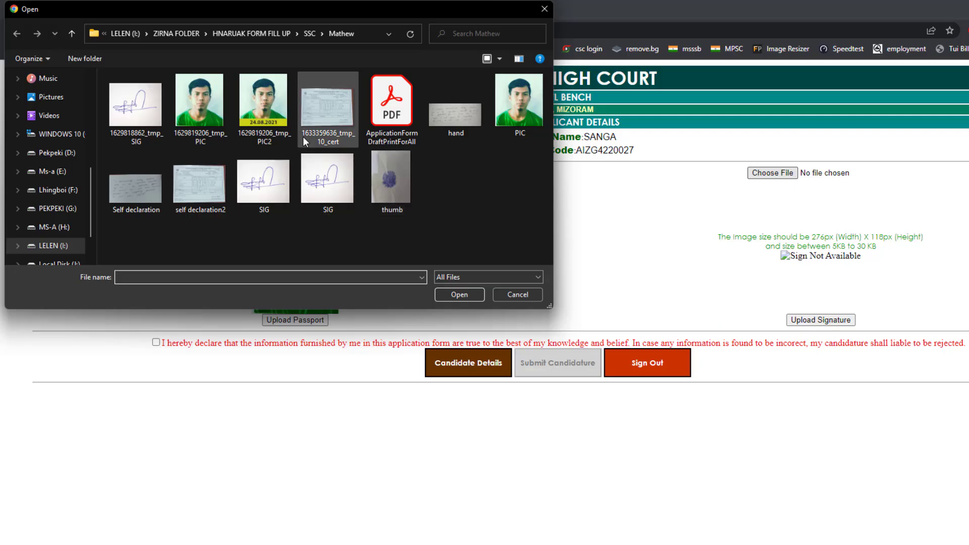
left_click(150, 123)
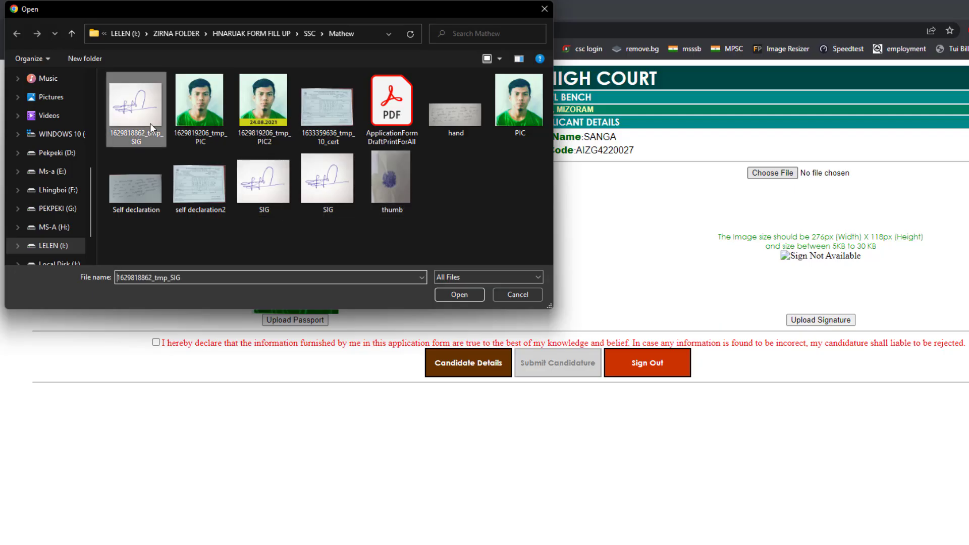
left_click(448, 294)
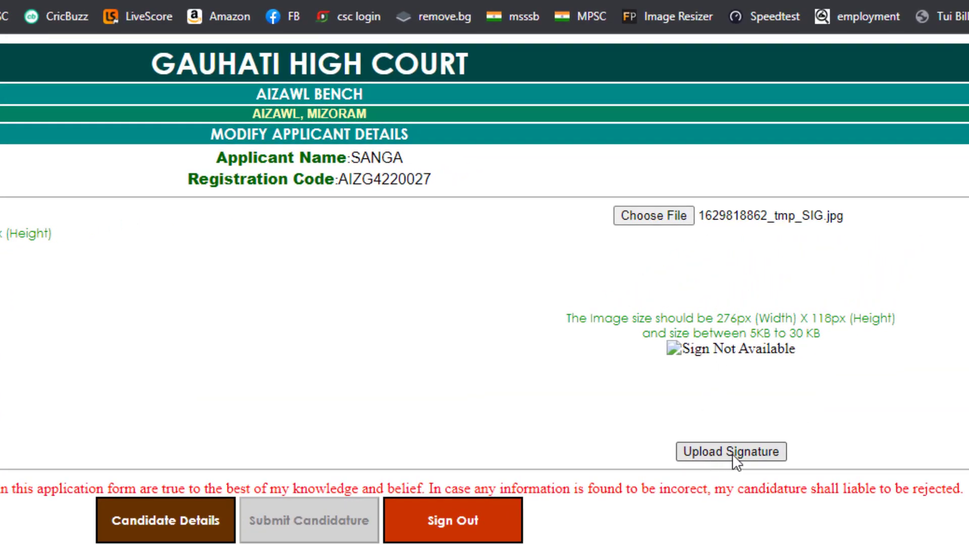
left_click(739, 451)
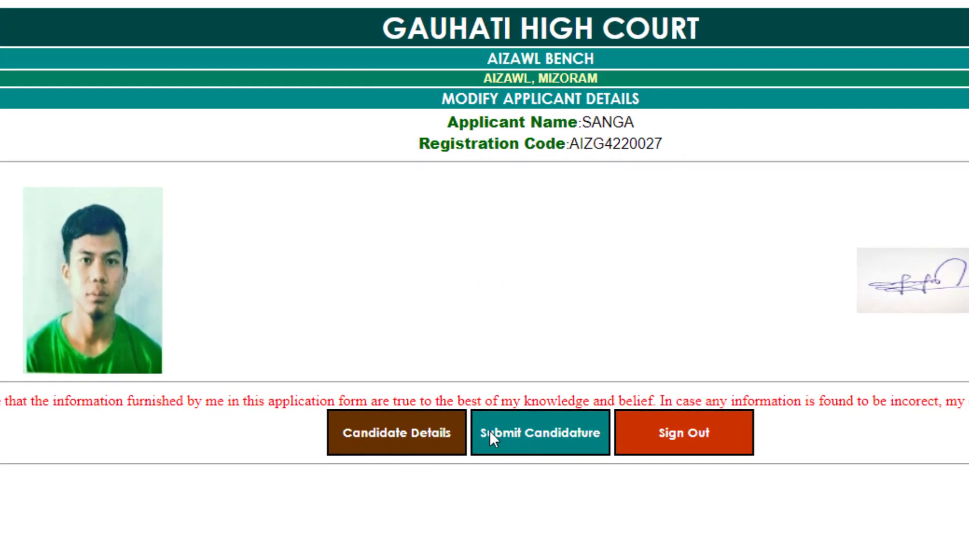
- Submit the Court Attendant candidature and confirm the submission
left_click(558, 435)
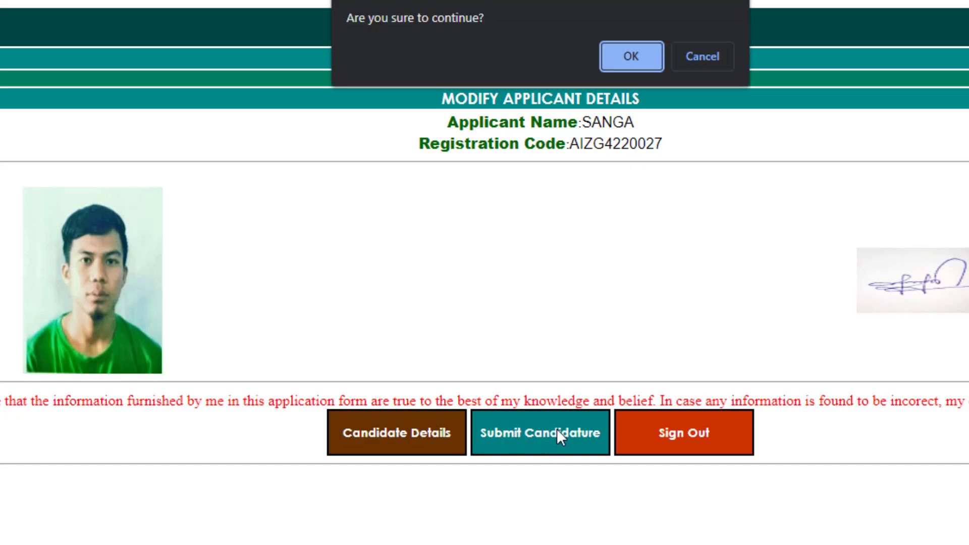
left_click(613, 65)
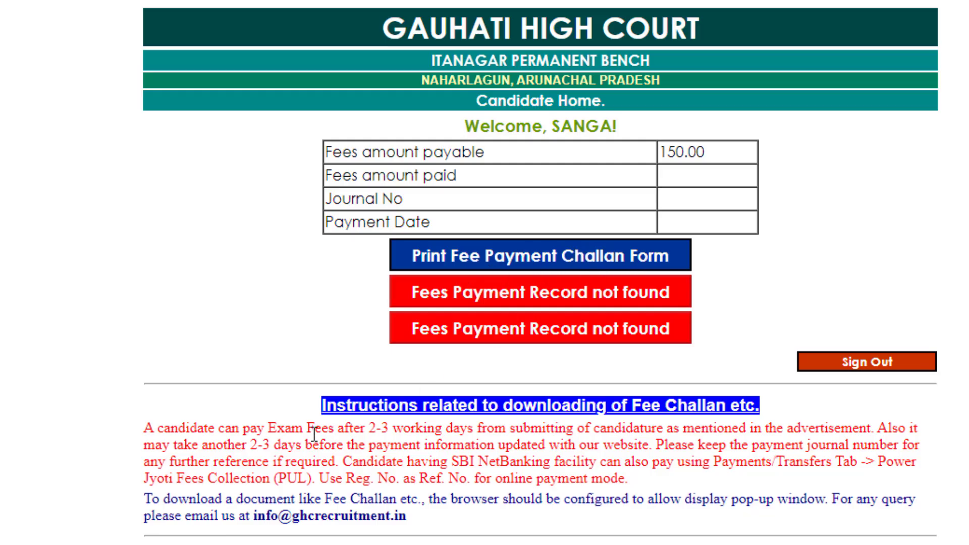
- Save the Fee Payment Challan Form as Employee28.pdf and open the downloaded PDF
left_click(549, 253)
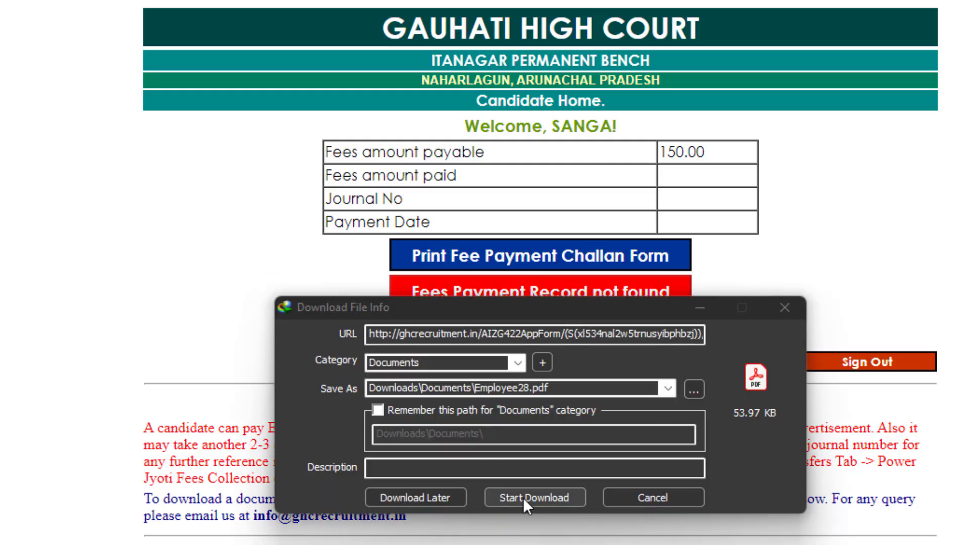
left_click(523, 498)
left_click(387, 480)
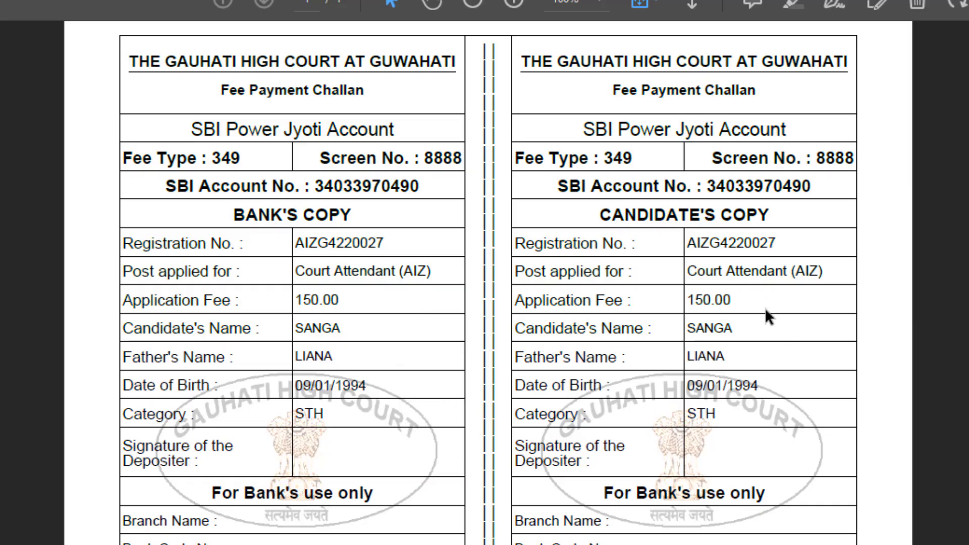
- Highlight the challan's 150.00 fee, heading, STH category and candidate name label to review them
left_click_drag(738, 300, 673, 302)
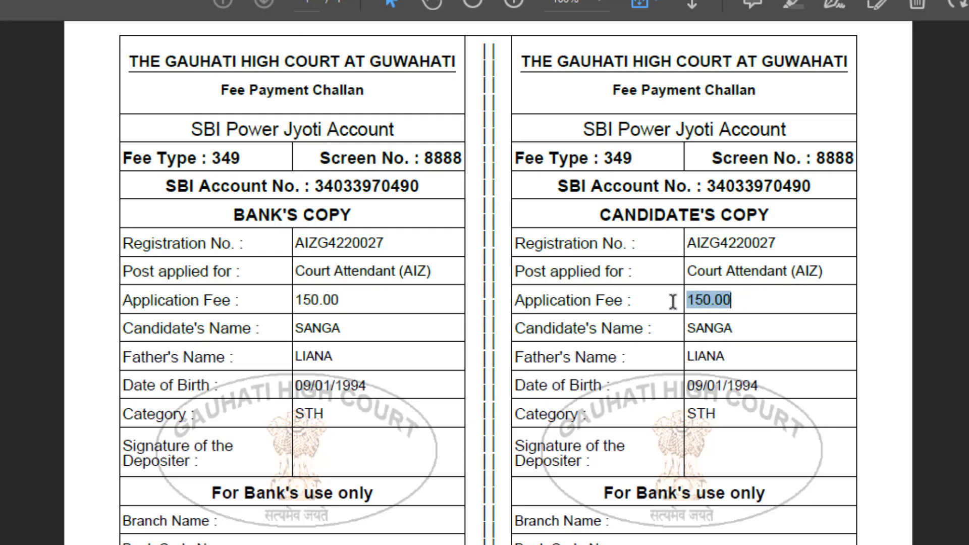
left_click(758, 339)
left_click_drag(612, 91, 757, 91)
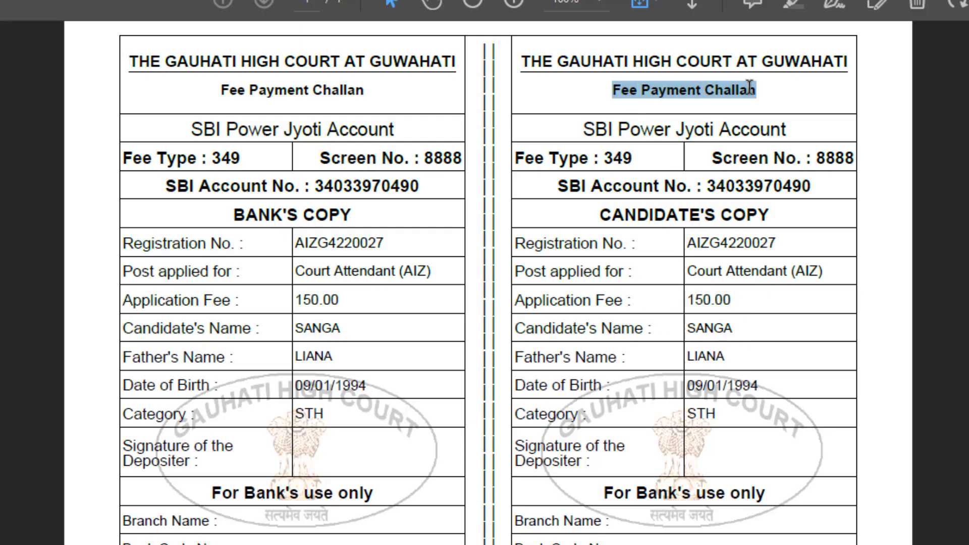
left_click(715, 329)
left_click(719, 423)
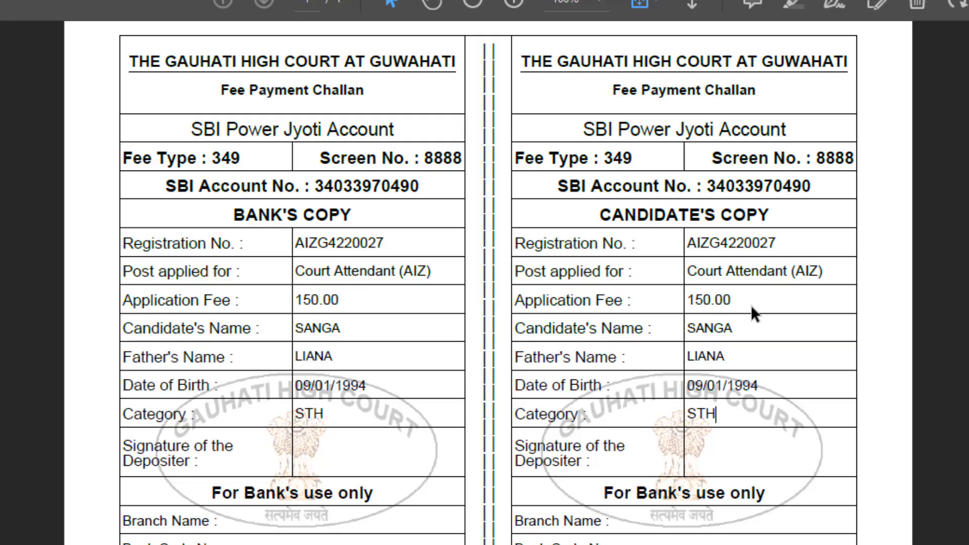
left_click_drag(739, 296, 655, 305)
left_click(745, 379)
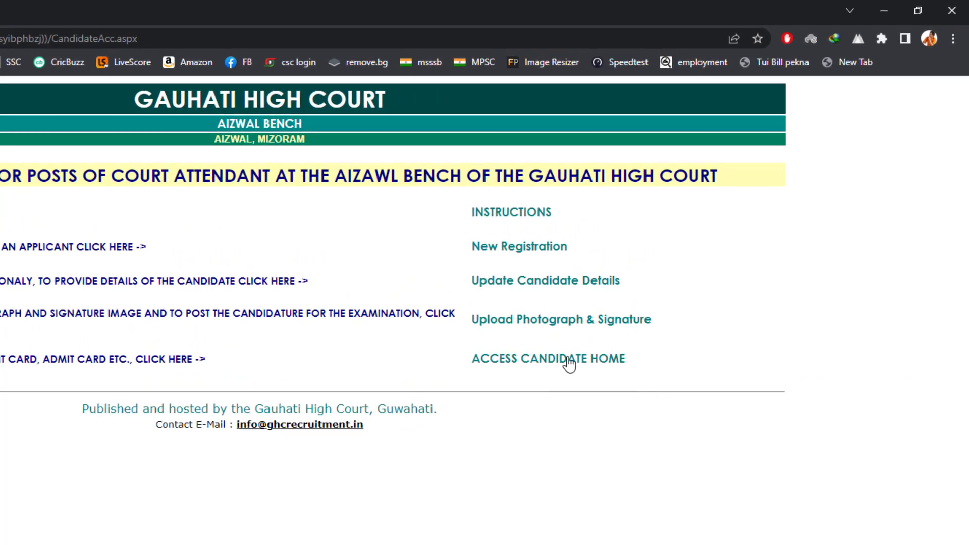
- Open the candidate login page and paste the registration code into its field
left_click(582, 364)
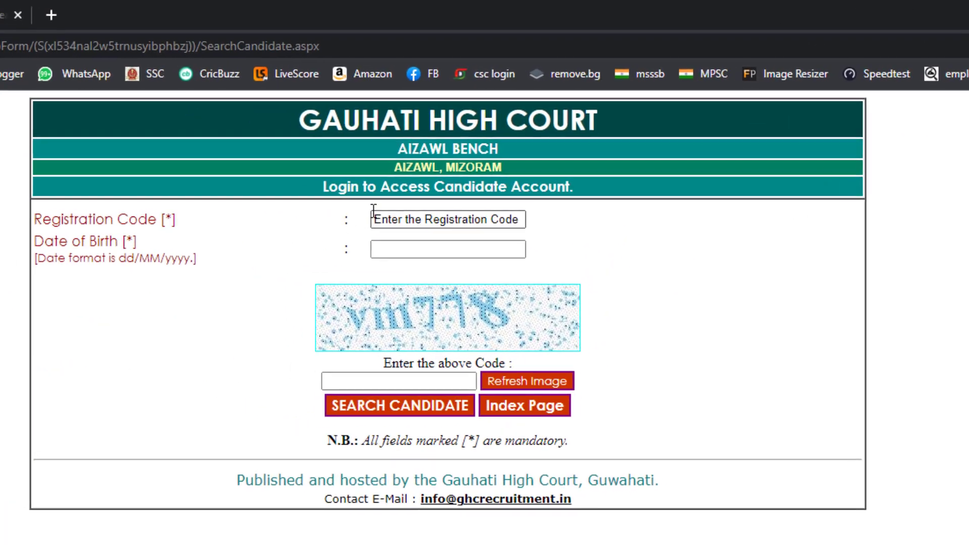
left_click(374, 217)
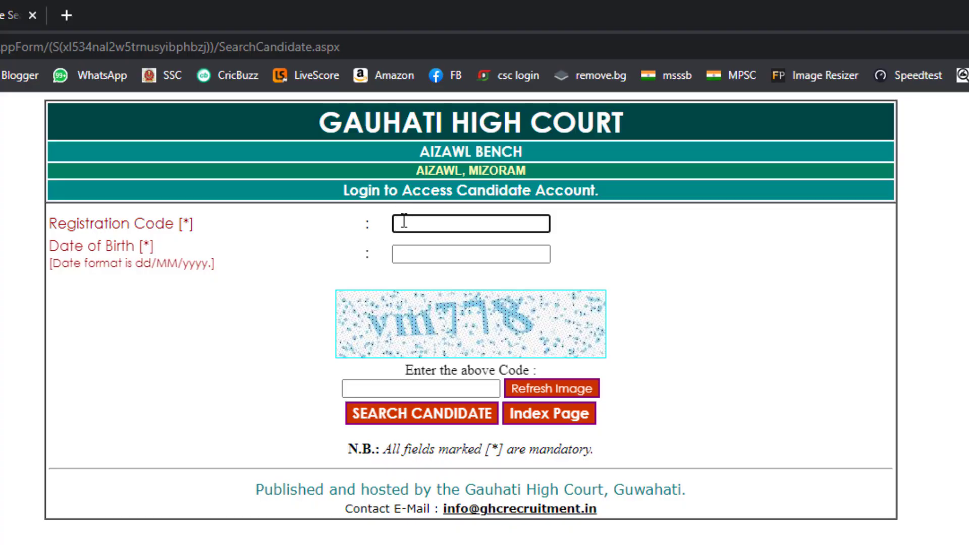
right_click(375, 217)
left_click(477, 361)
- Enter the candidate's date of birth and the captcha, then log in to Candidate Home
left_click(424, 253)
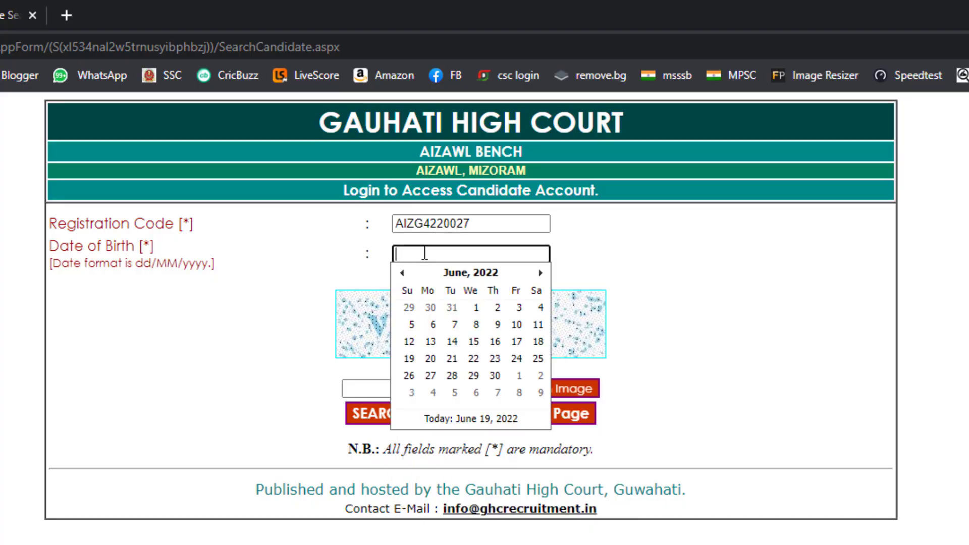
left_click(606, 282)
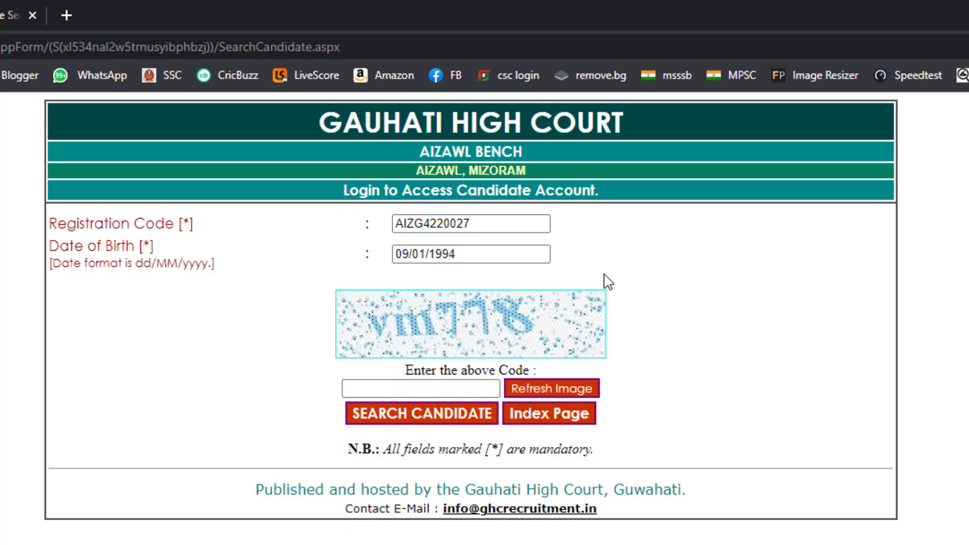
left_click(431, 389)
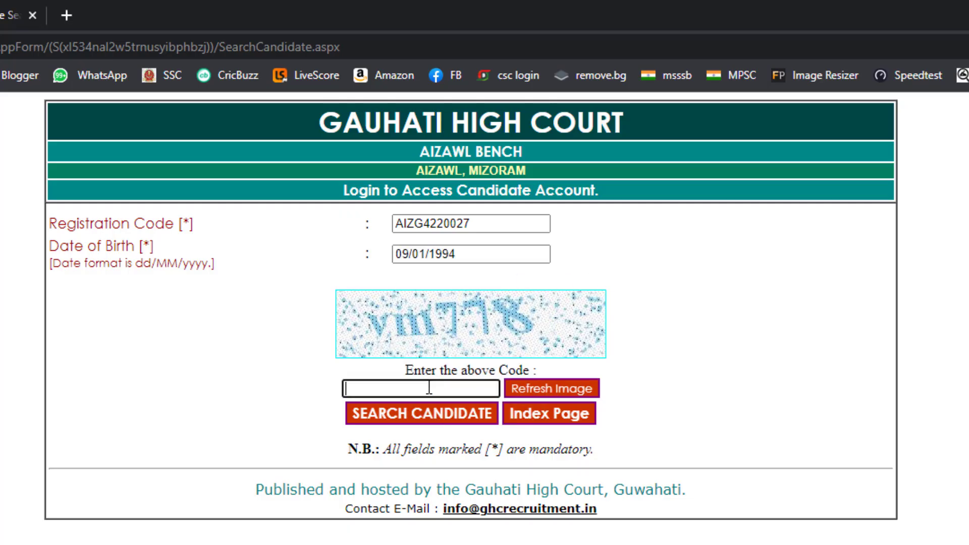
type("vm778")
left_click(421, 389)
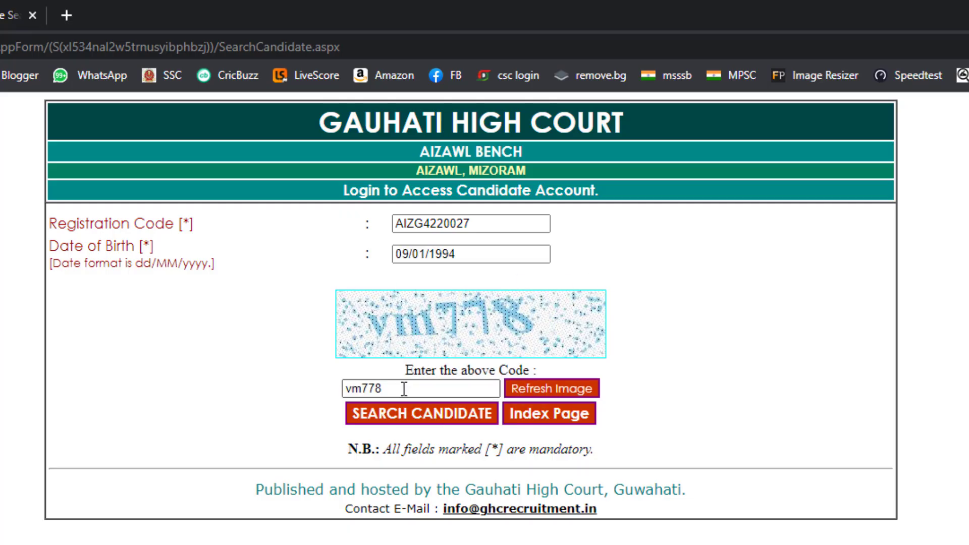
left_click(450, 424)
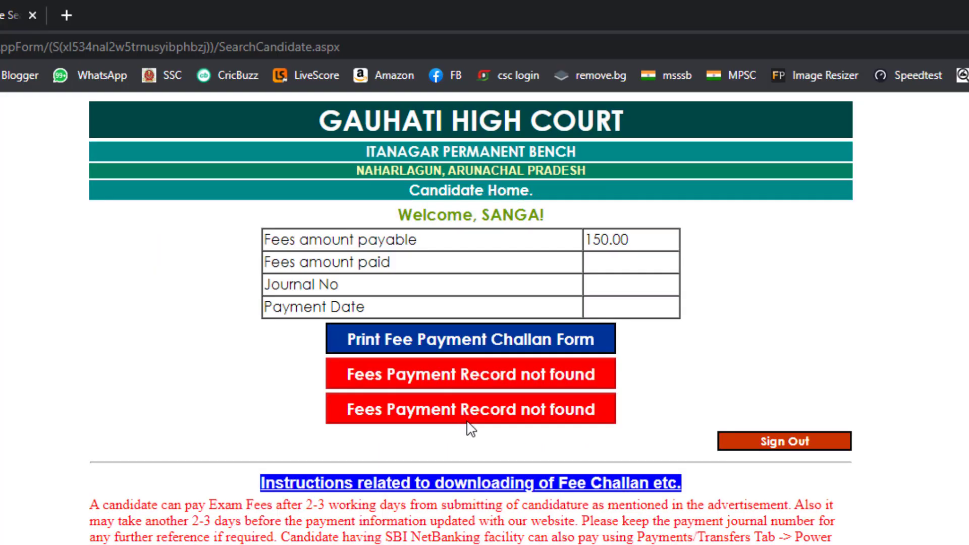